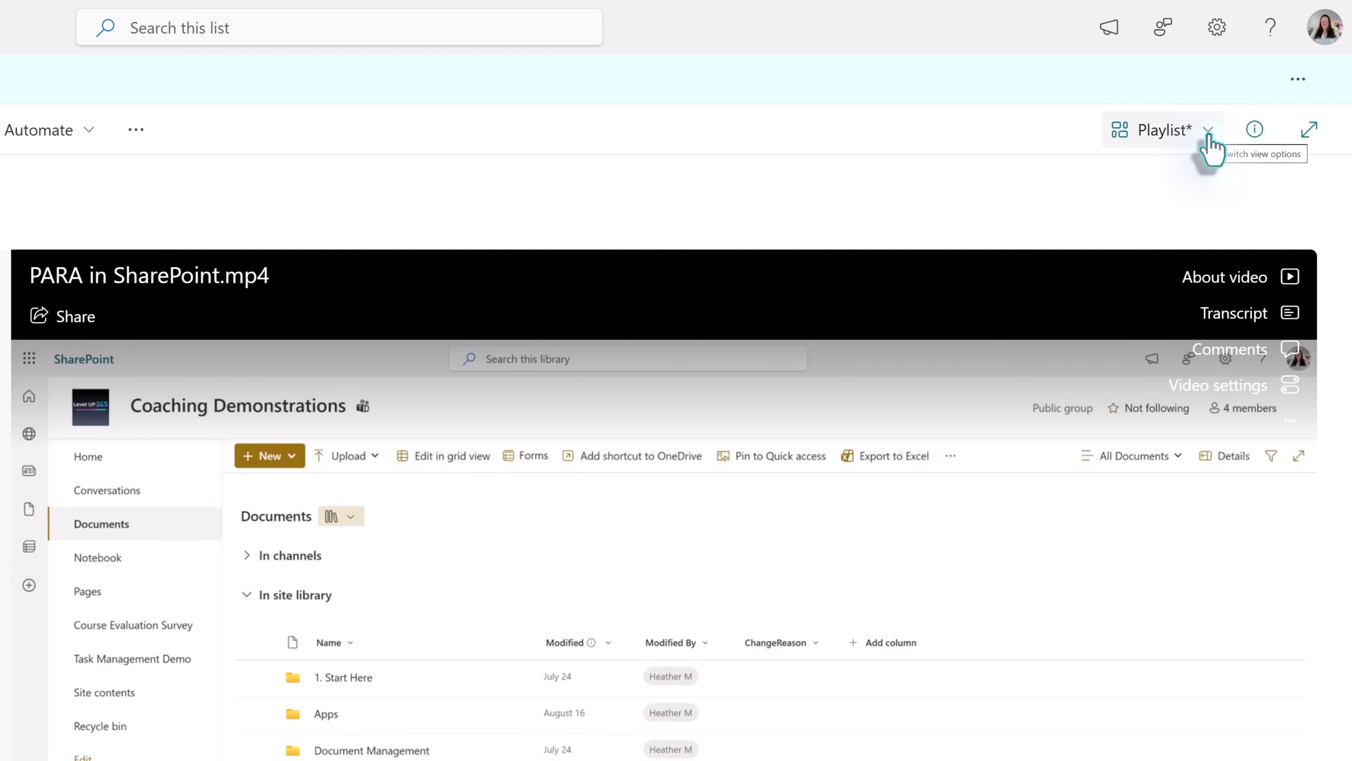
- Switch the list to the All Items view and create a Number column named Video Order
click(1210, 139)
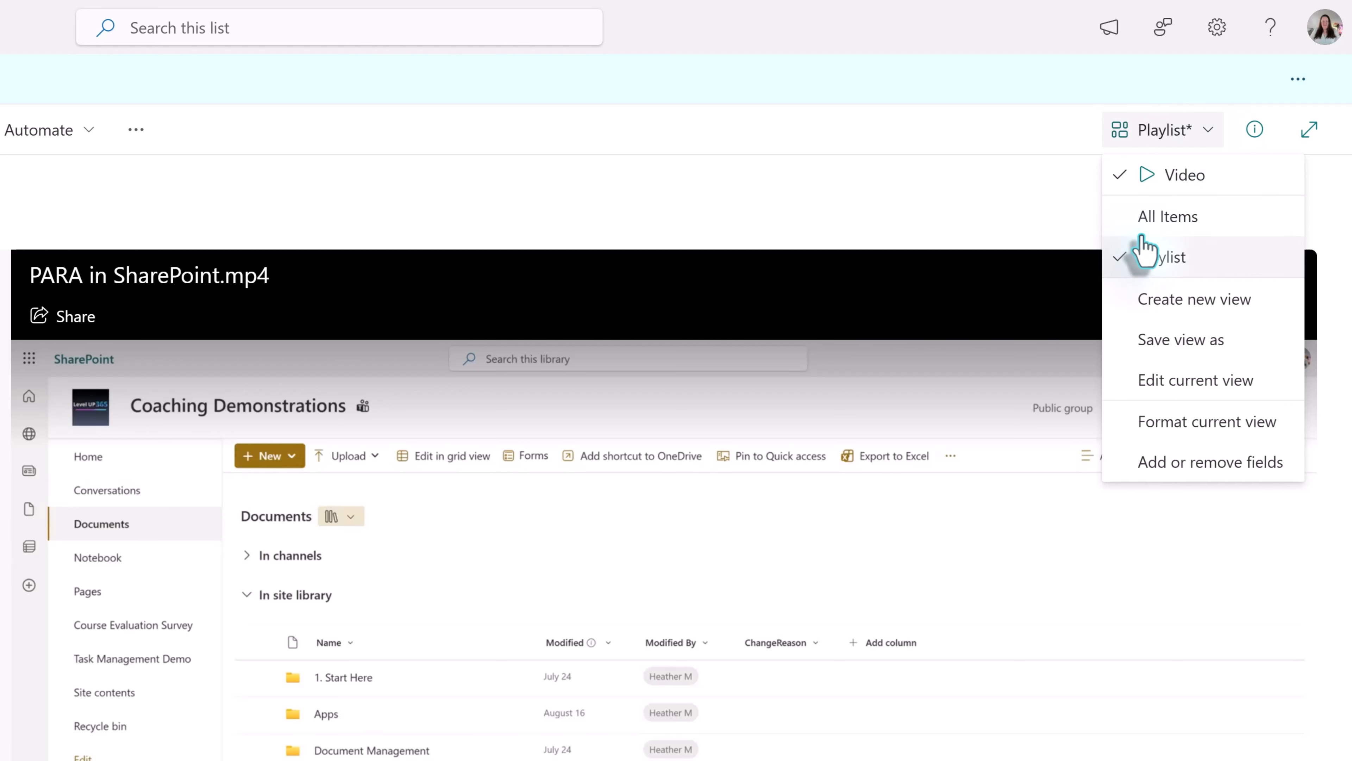
click(1167, 217)
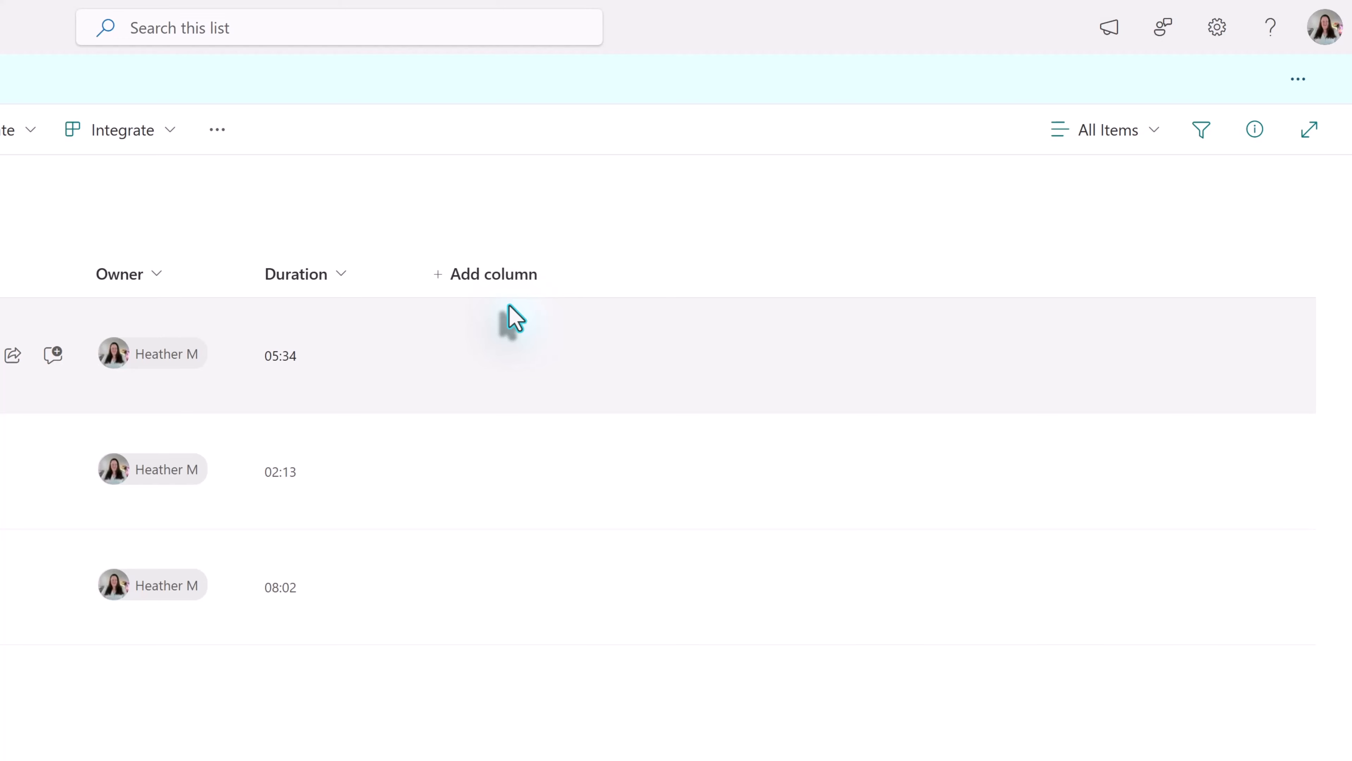
click(493, 277)
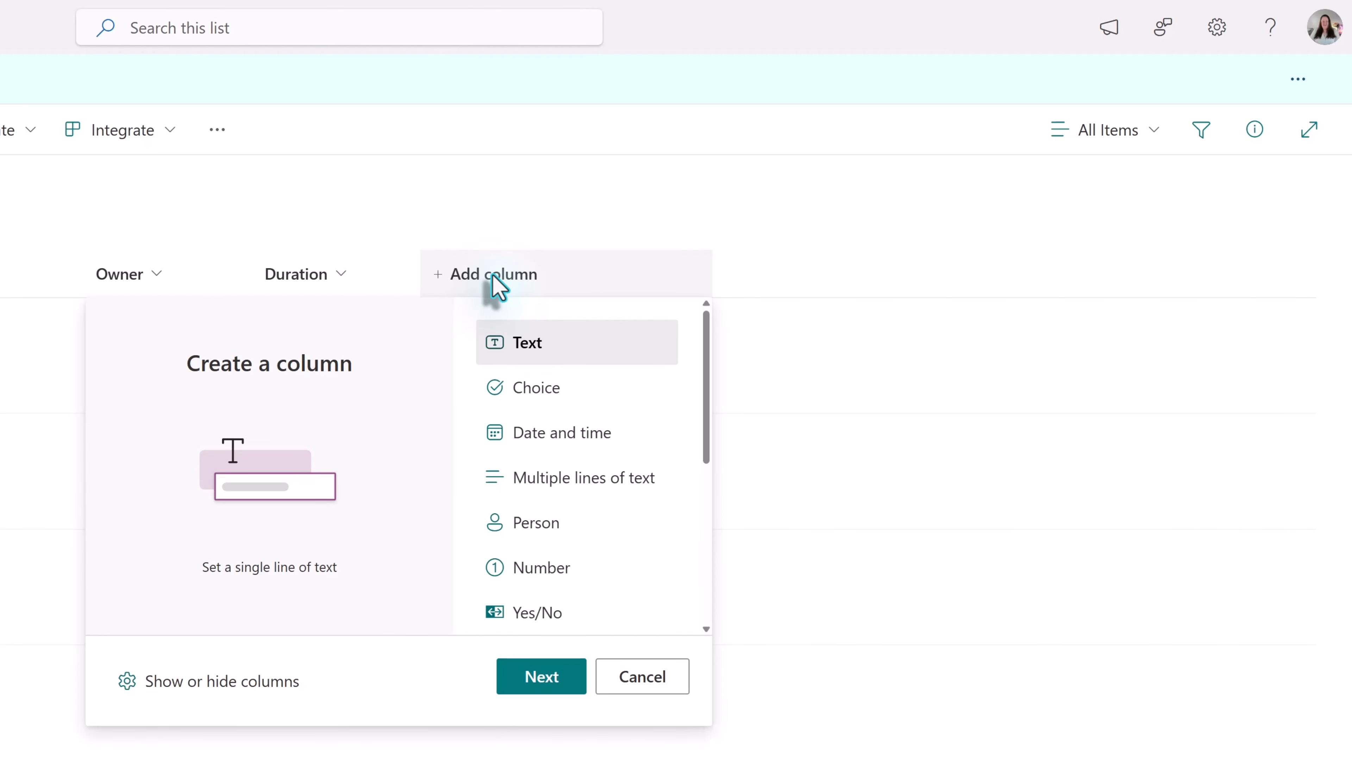
click(559, 577)
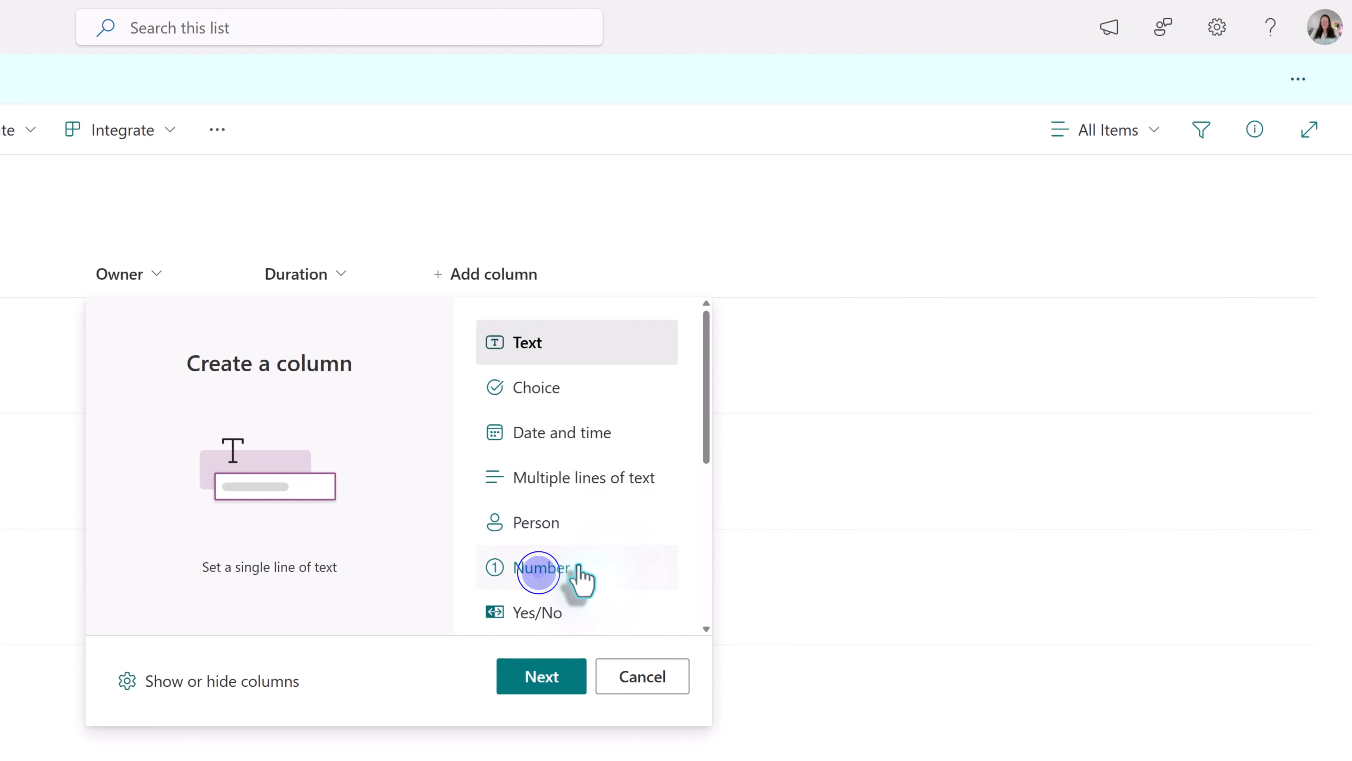
click(549, 683)
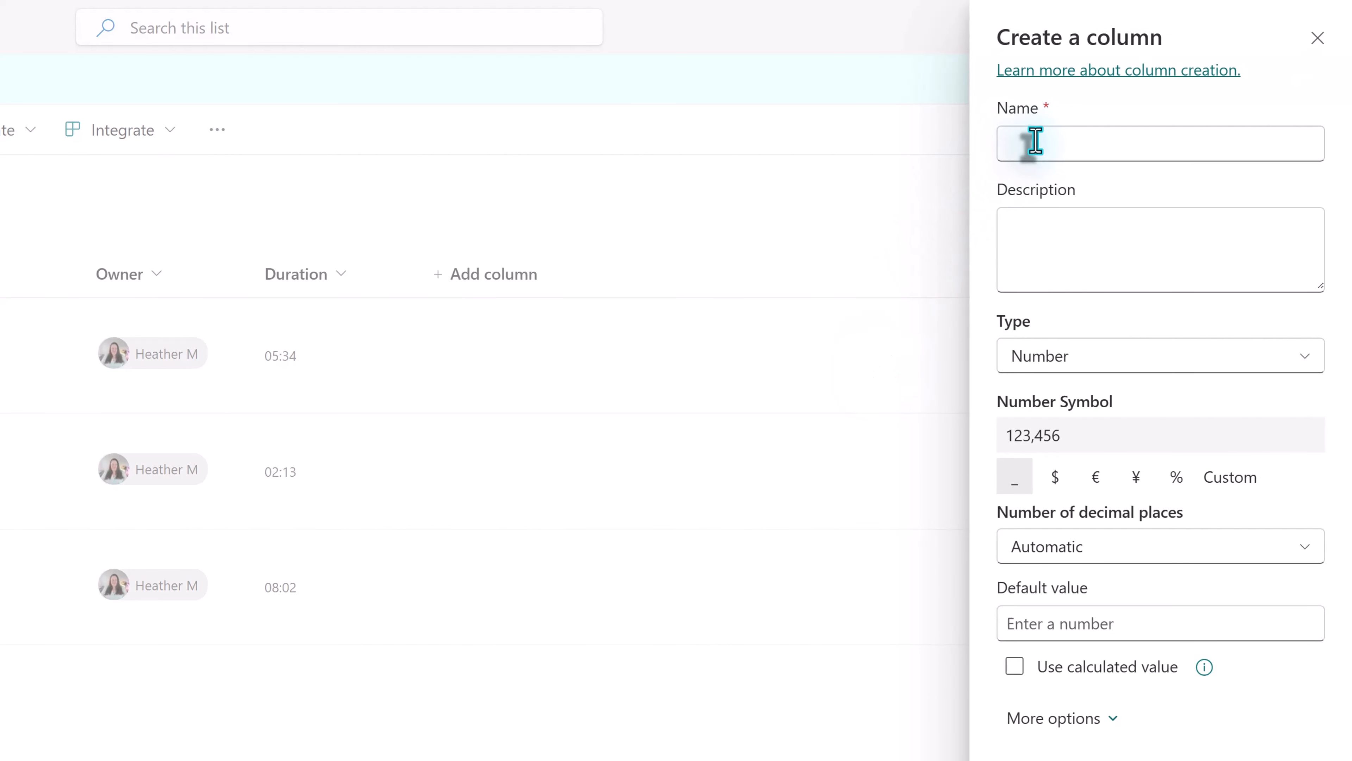
click(1030, 143)
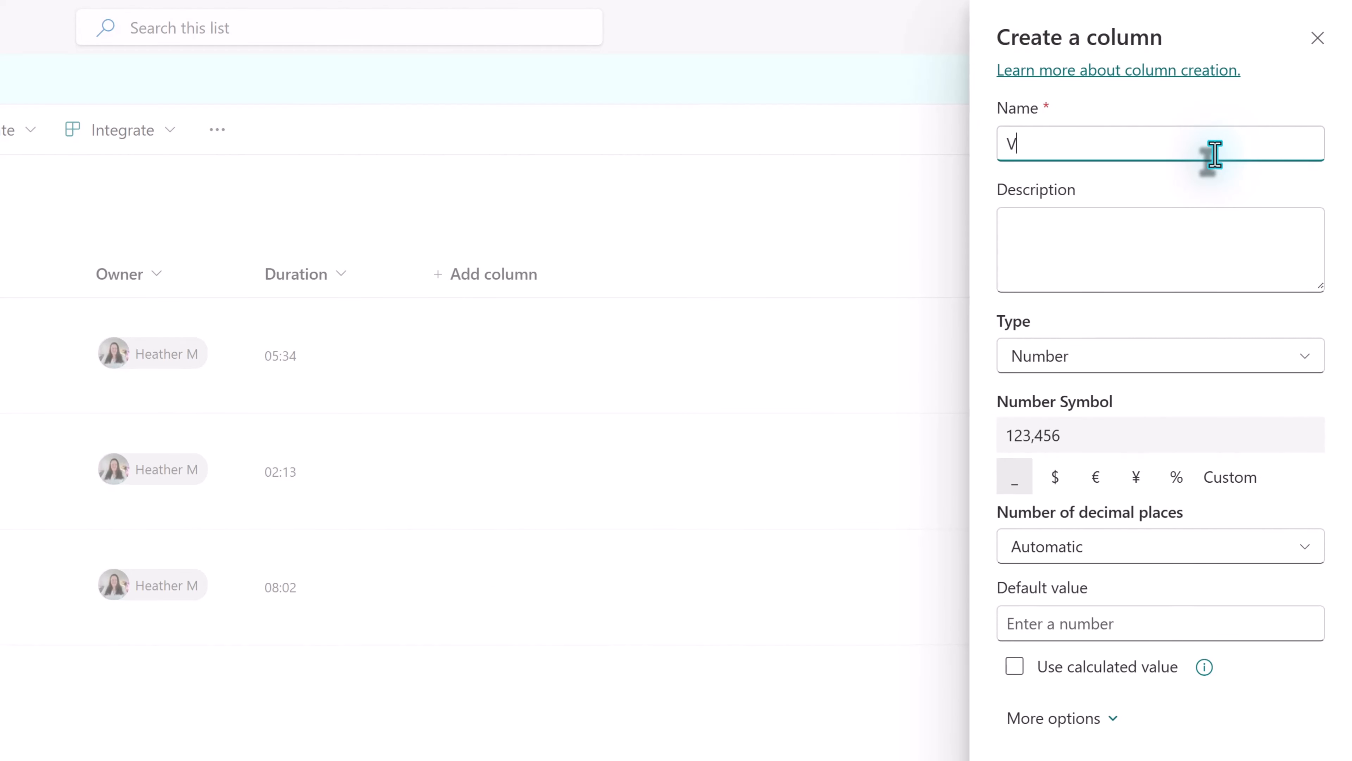
text(Video Order)
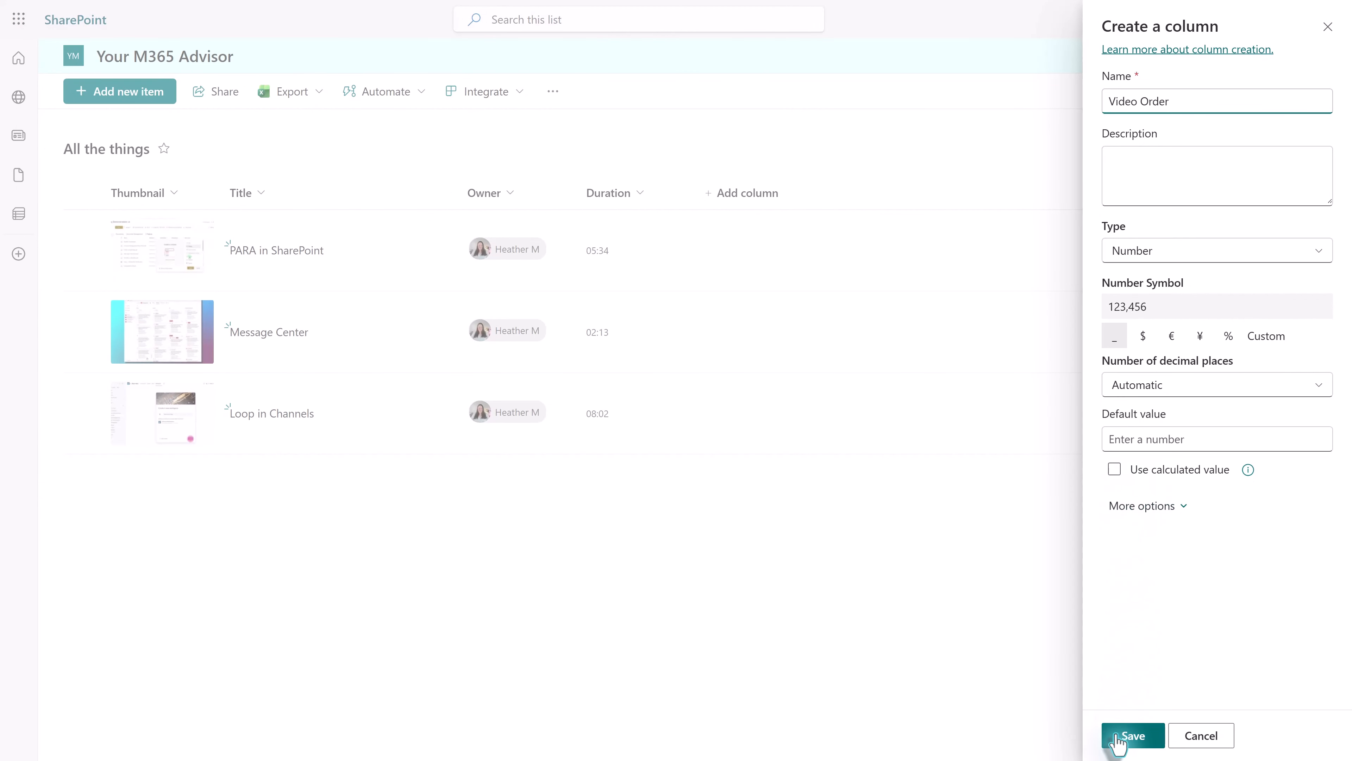
click(1133, 734)
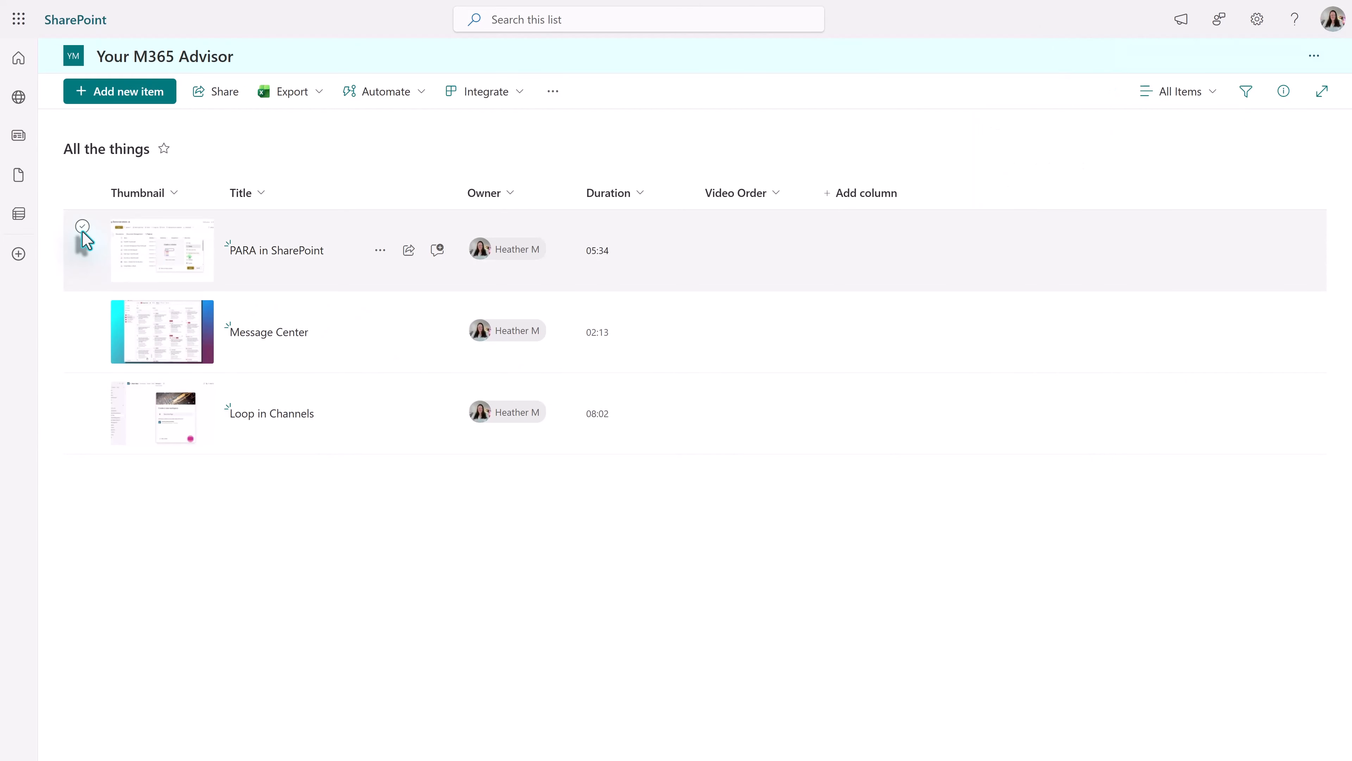
- Set the Video Order of the PARA in SharePoint item to 3 and save the item
click(82, 227)
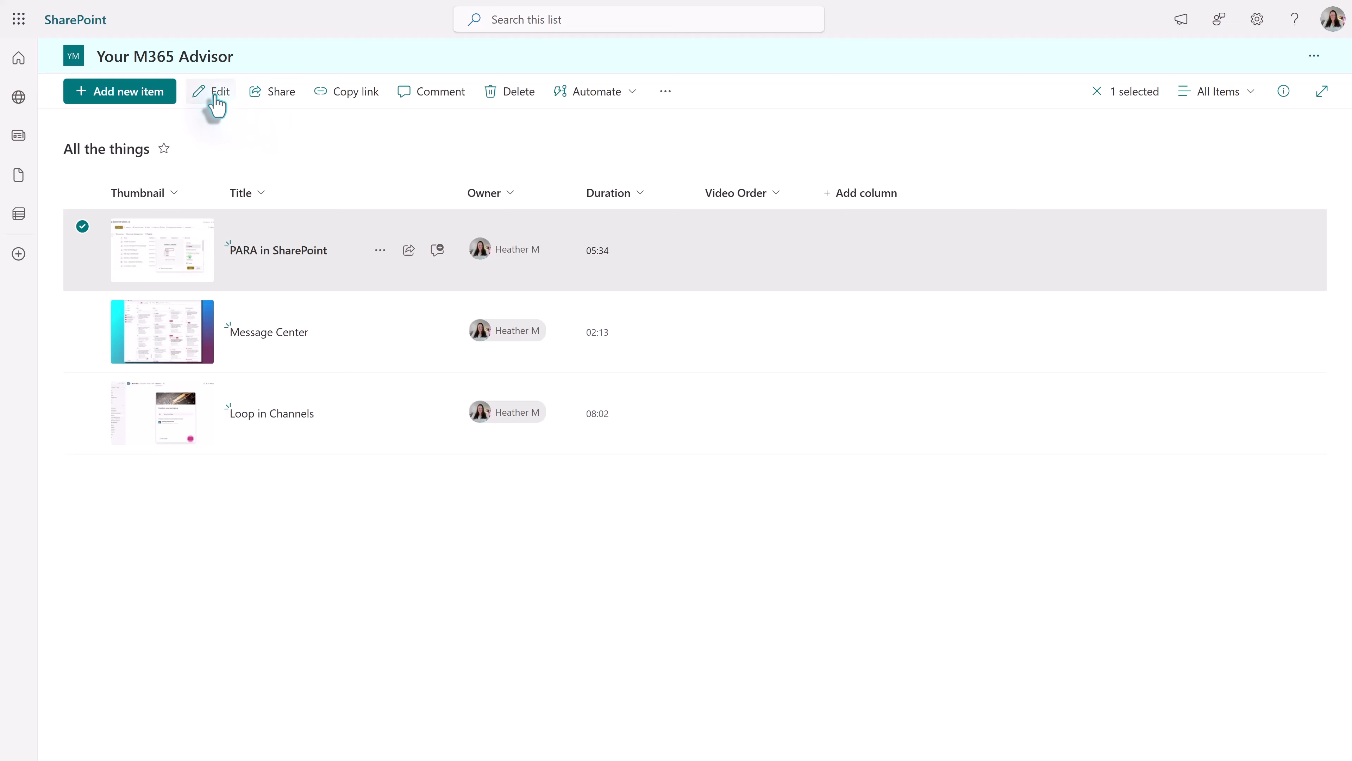
click(209, 93)
click(773, 506)
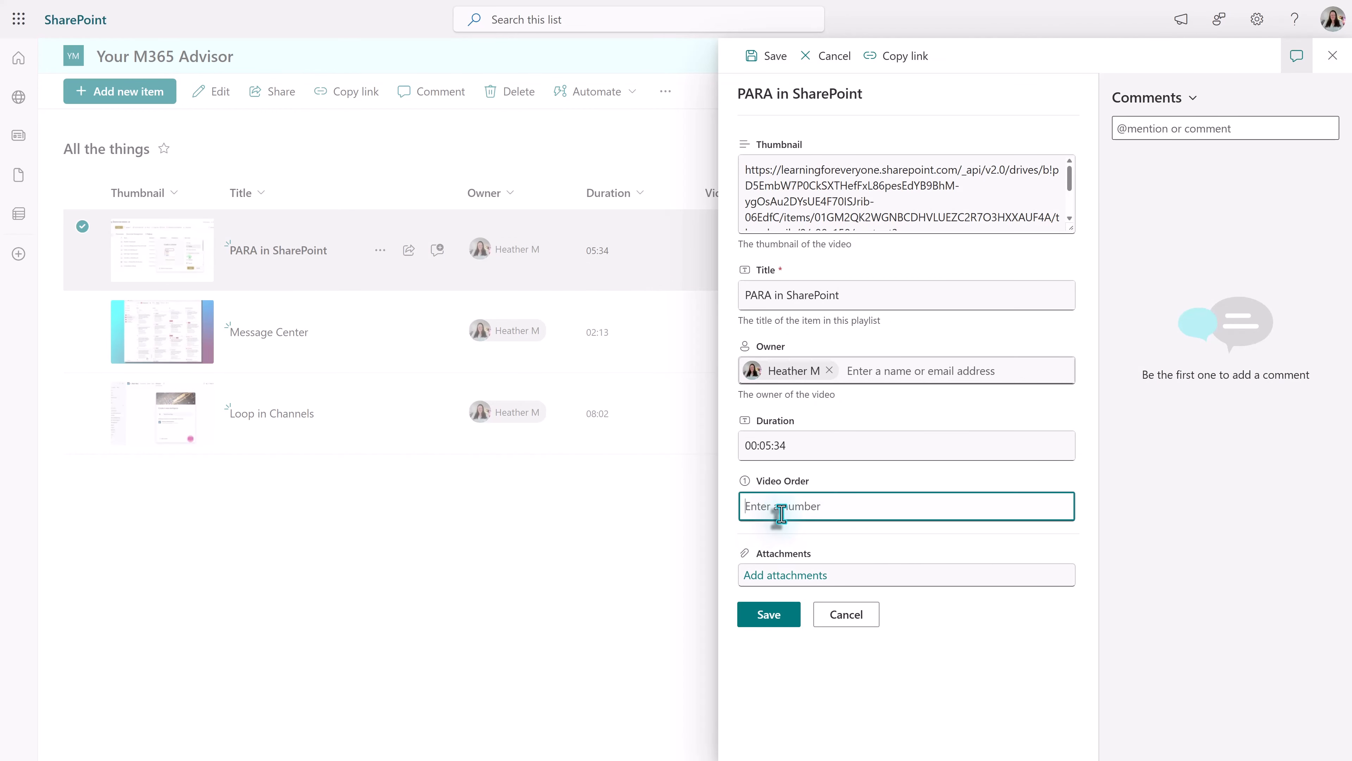
text(3)
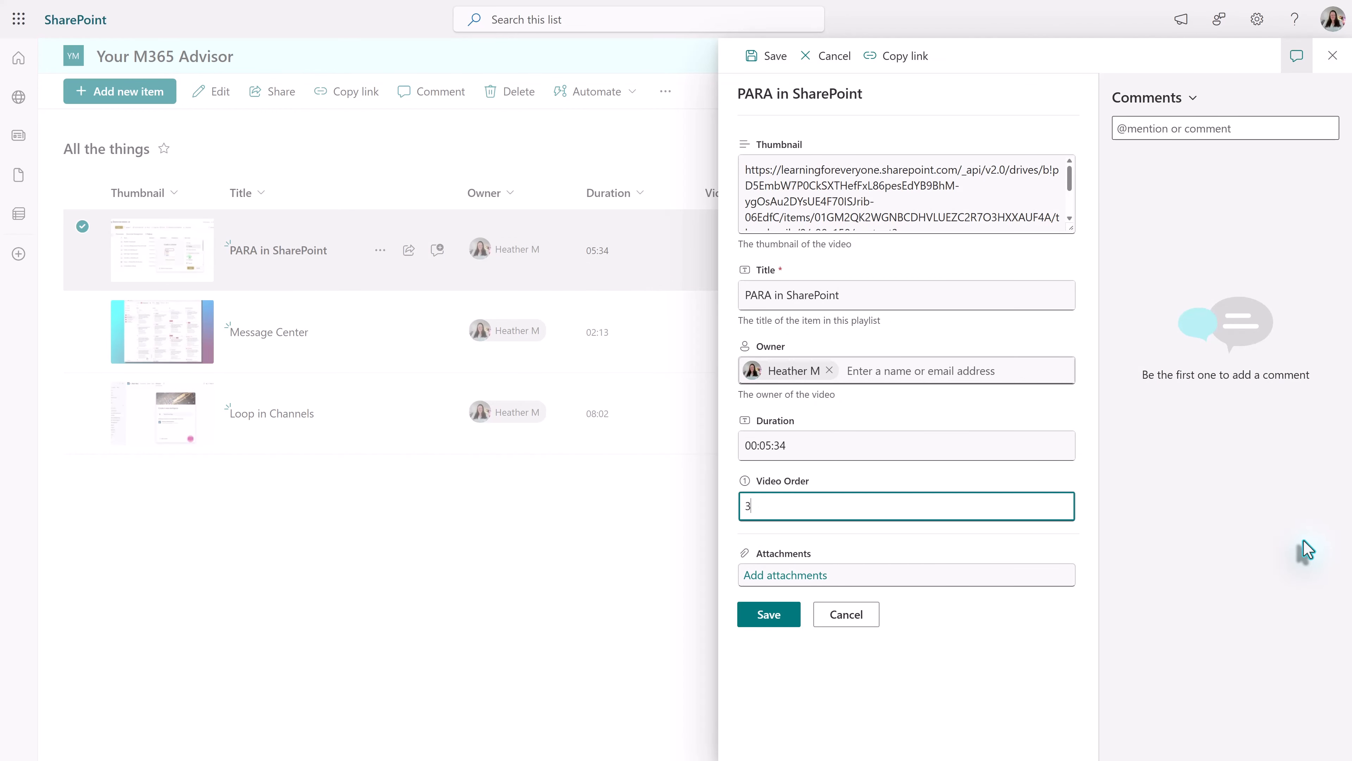
click(769, 618)
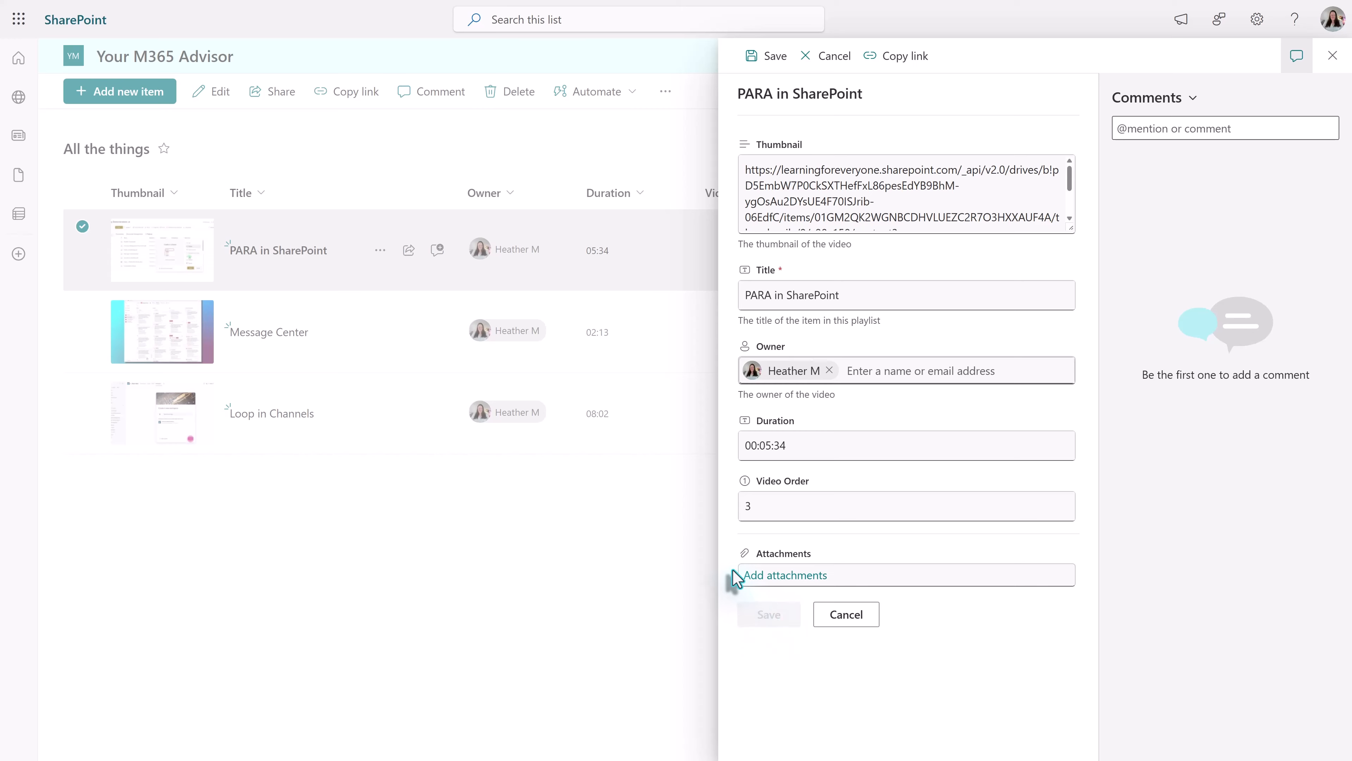
- Set the Video Order of the Message Center item to 1 and save the item
click(340, 330)
click(212, 93)
click(789, 519)
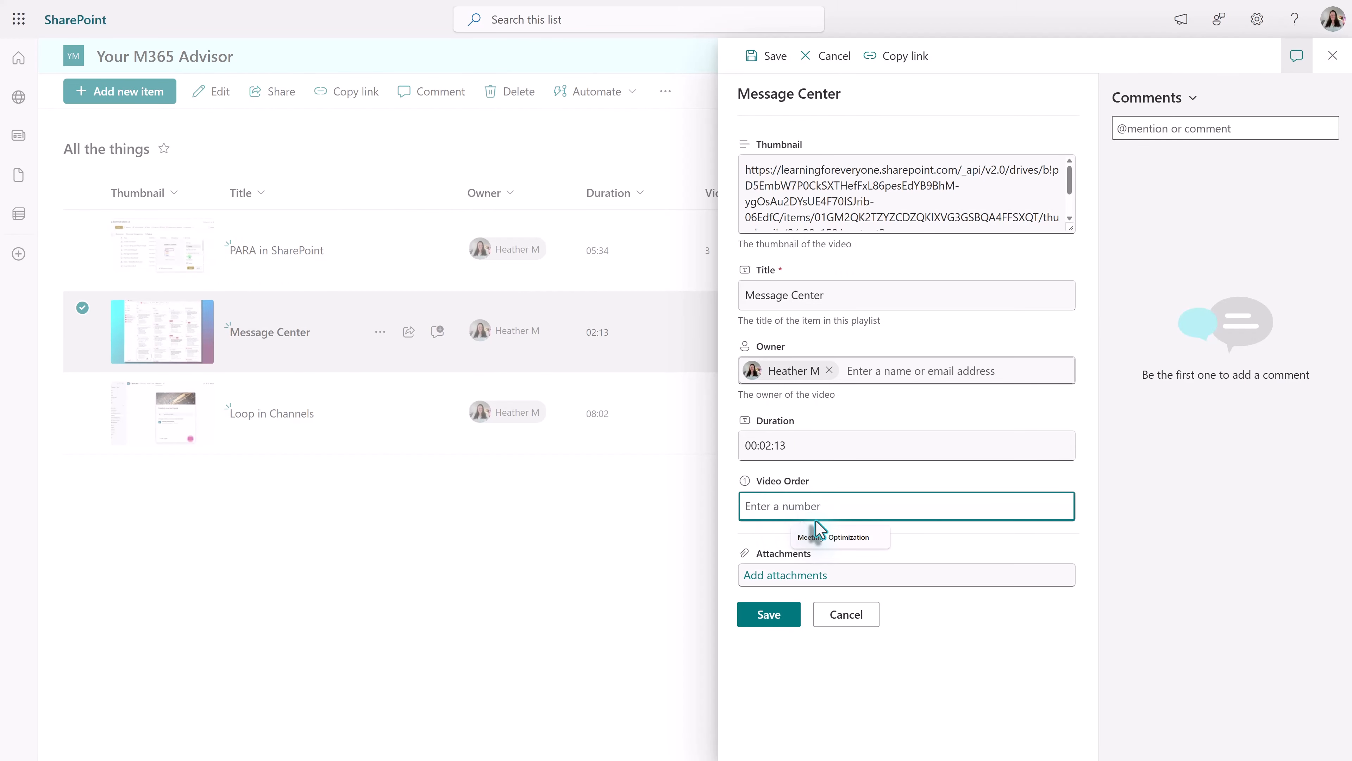
text(1)
click(770, 614)
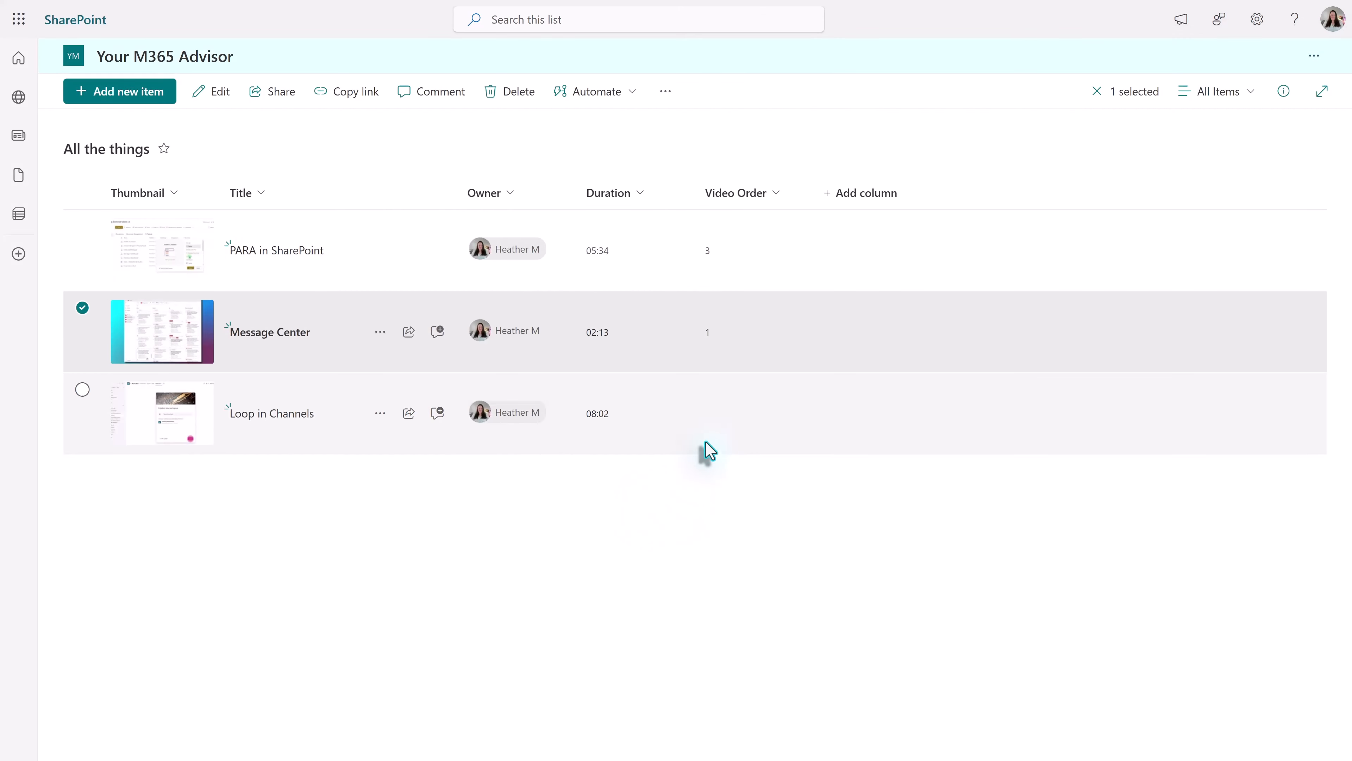
- Set the Video Order of the Loop in Channels item to 2, save it, and clear the selection
click(720, 420)
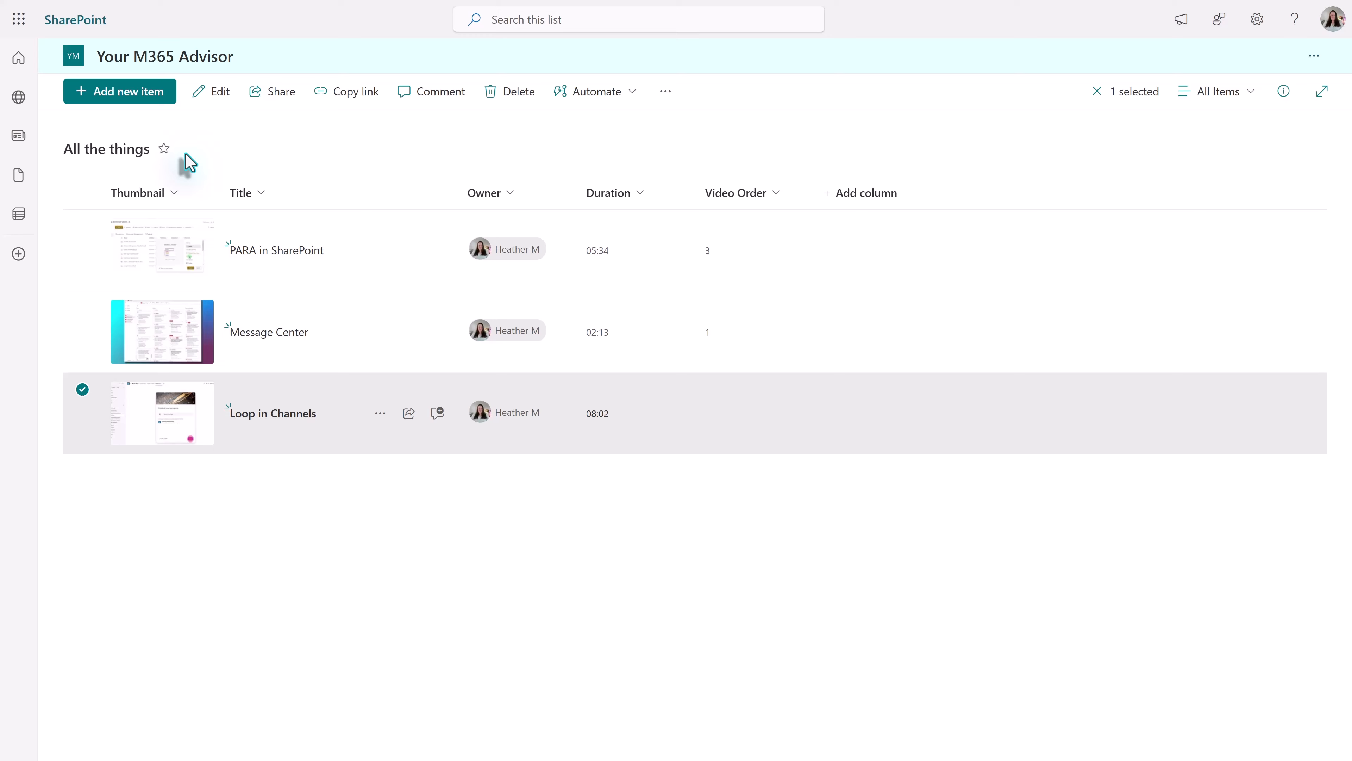
click(211, 95)
click(796, 506)
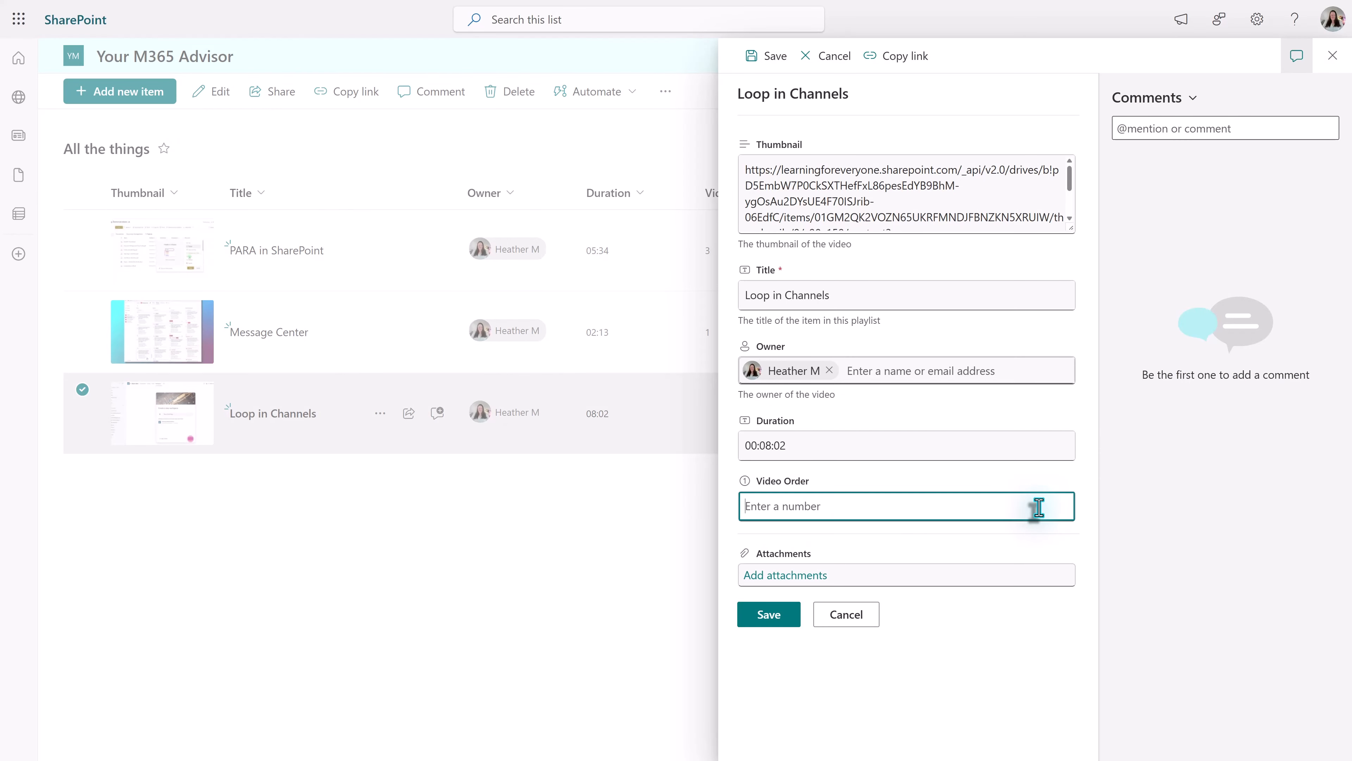
text(2)
click(773, 615)
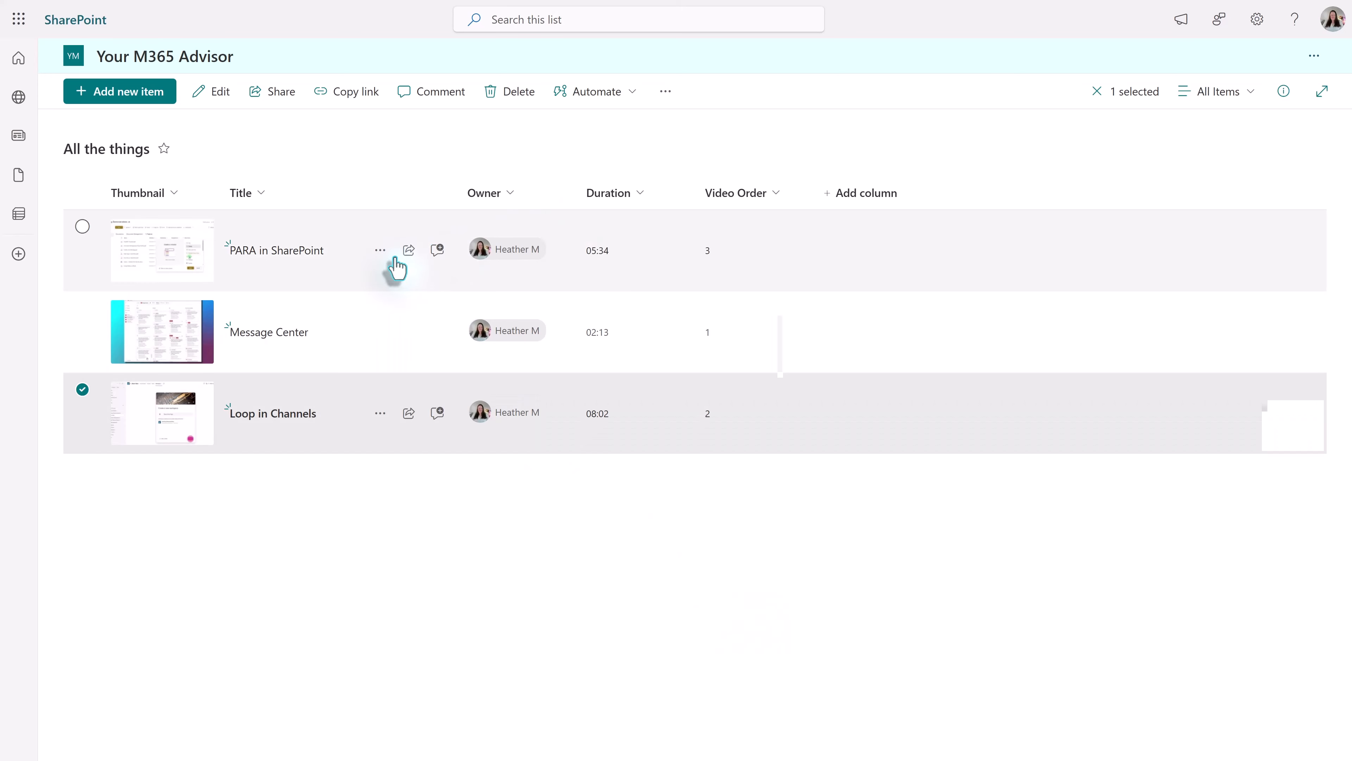
click(782, 138)
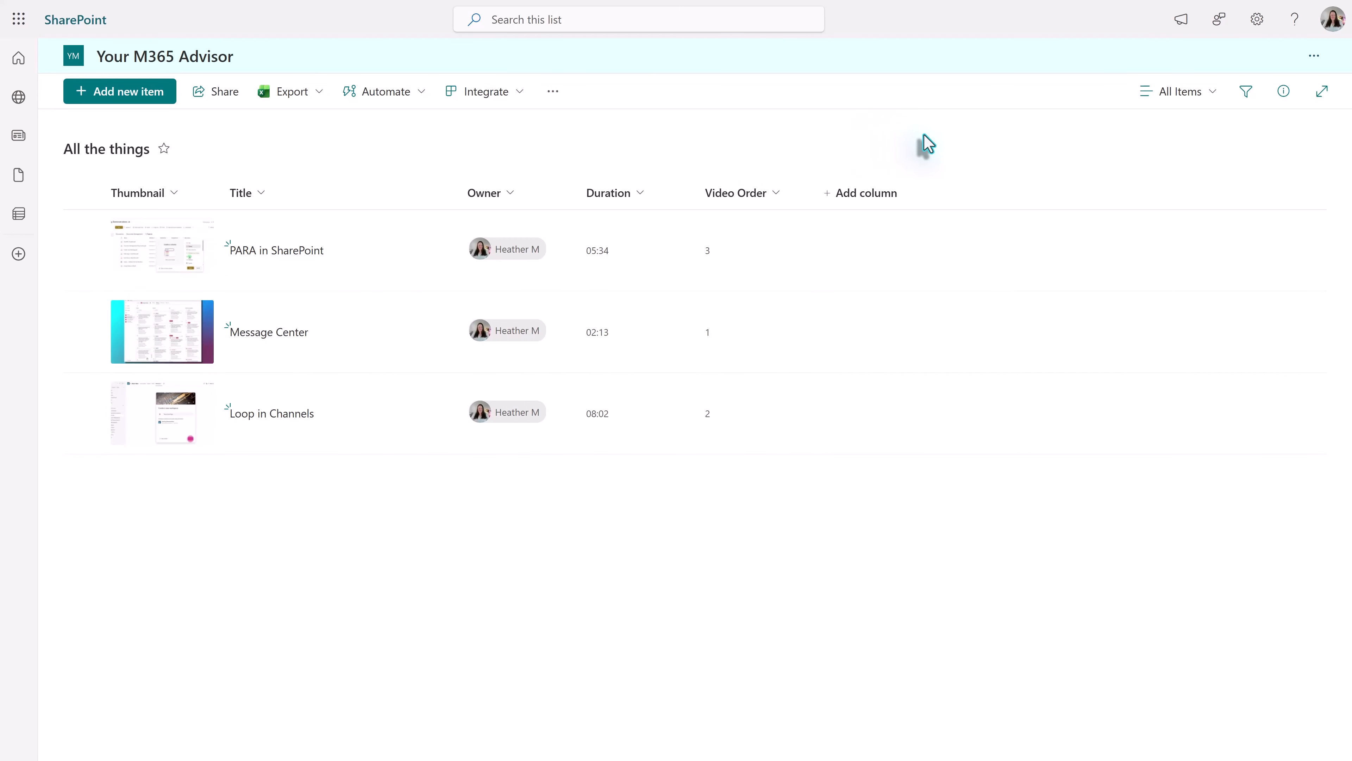
- Switch the list to the Playlist view and edit that view to display the Video Order column
click(1218, 104)
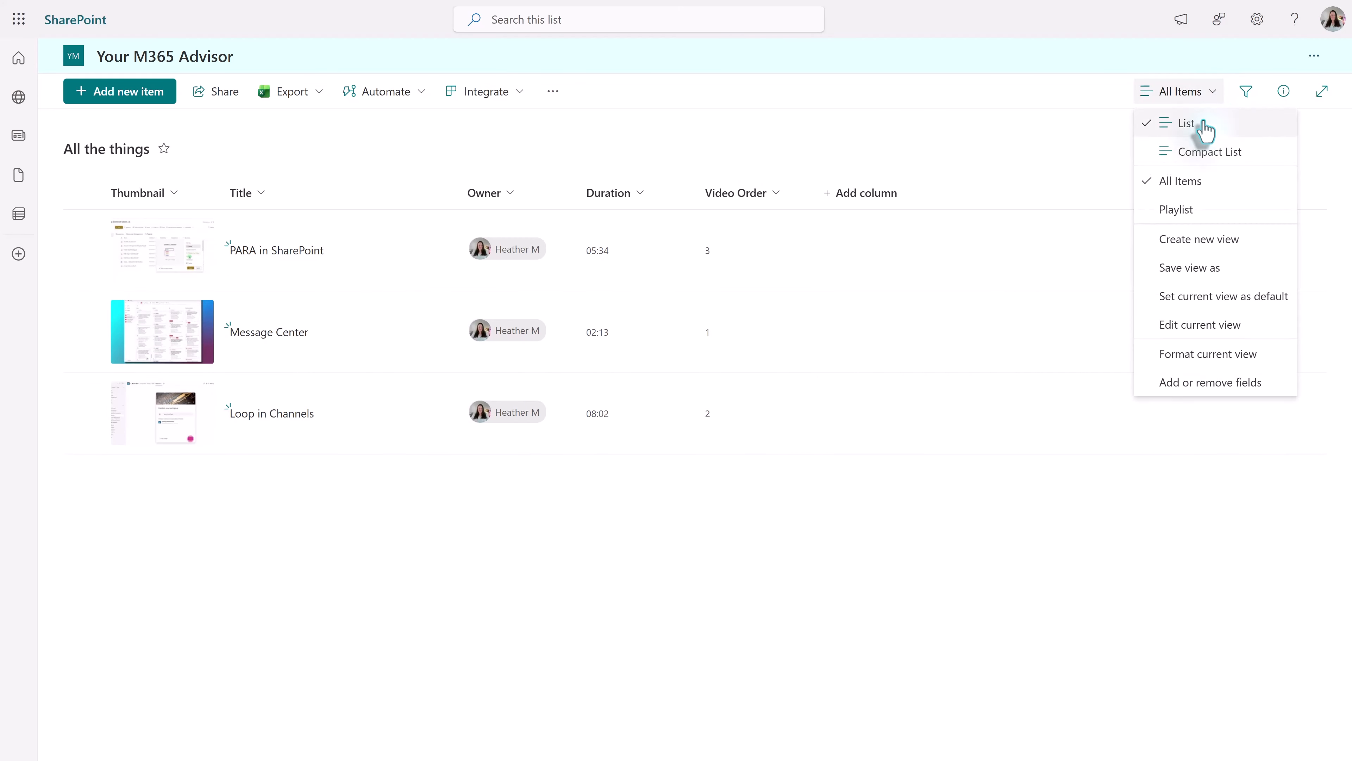
click(1193, 213)
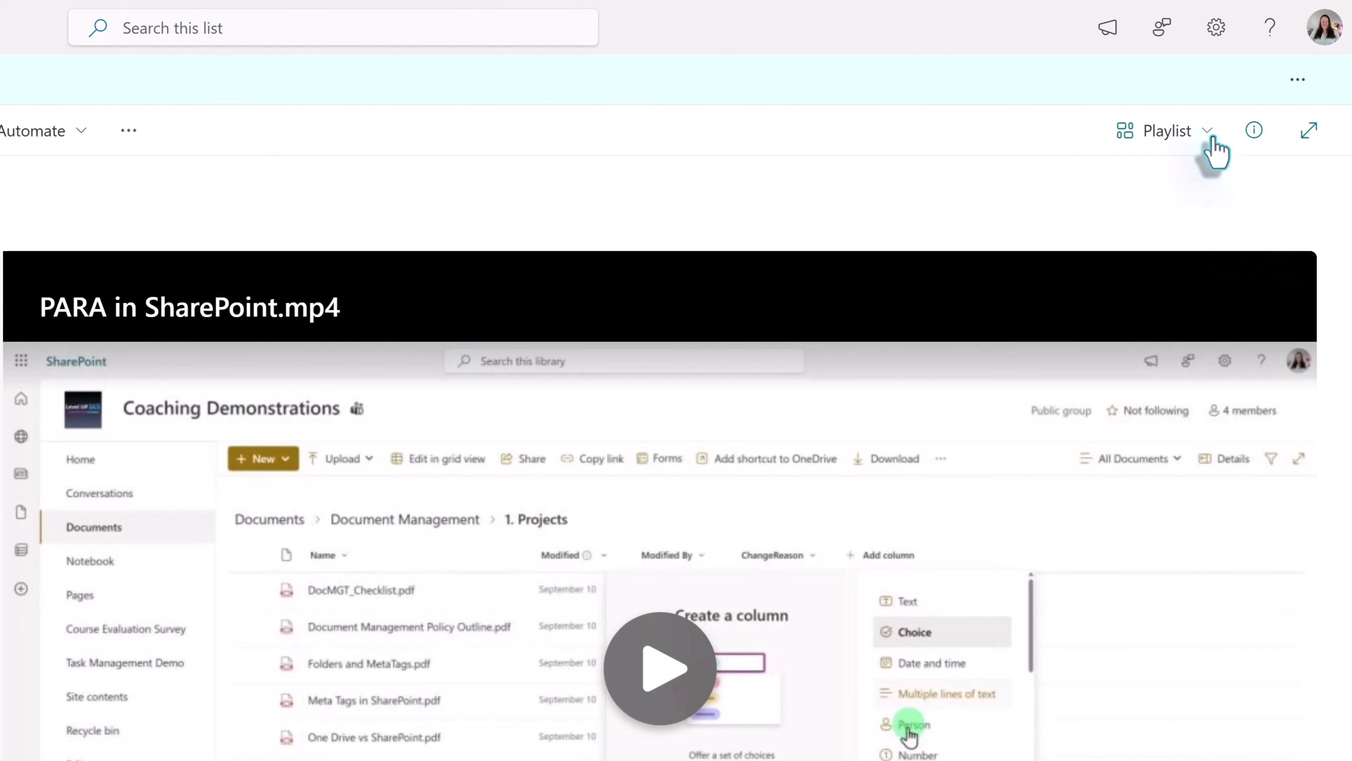
click(1209, 137)
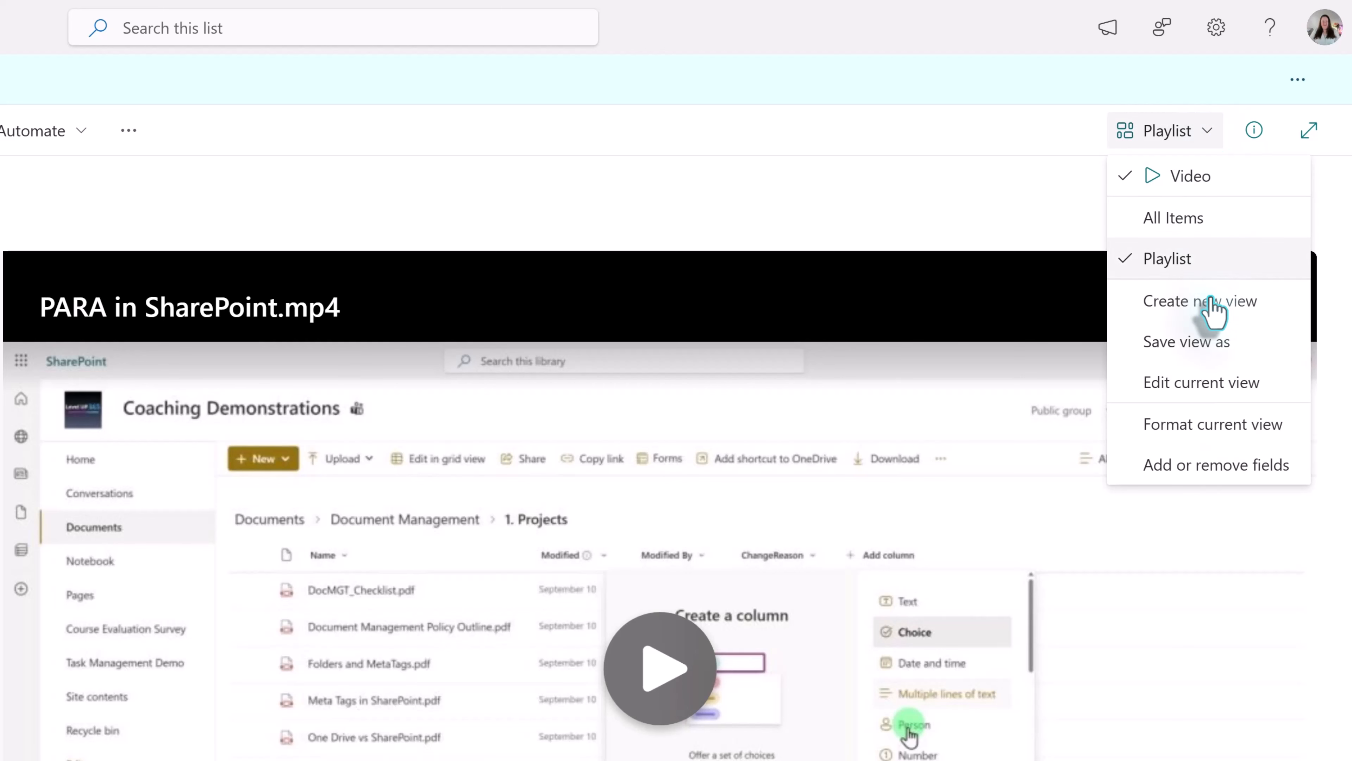
click(1219, 382)
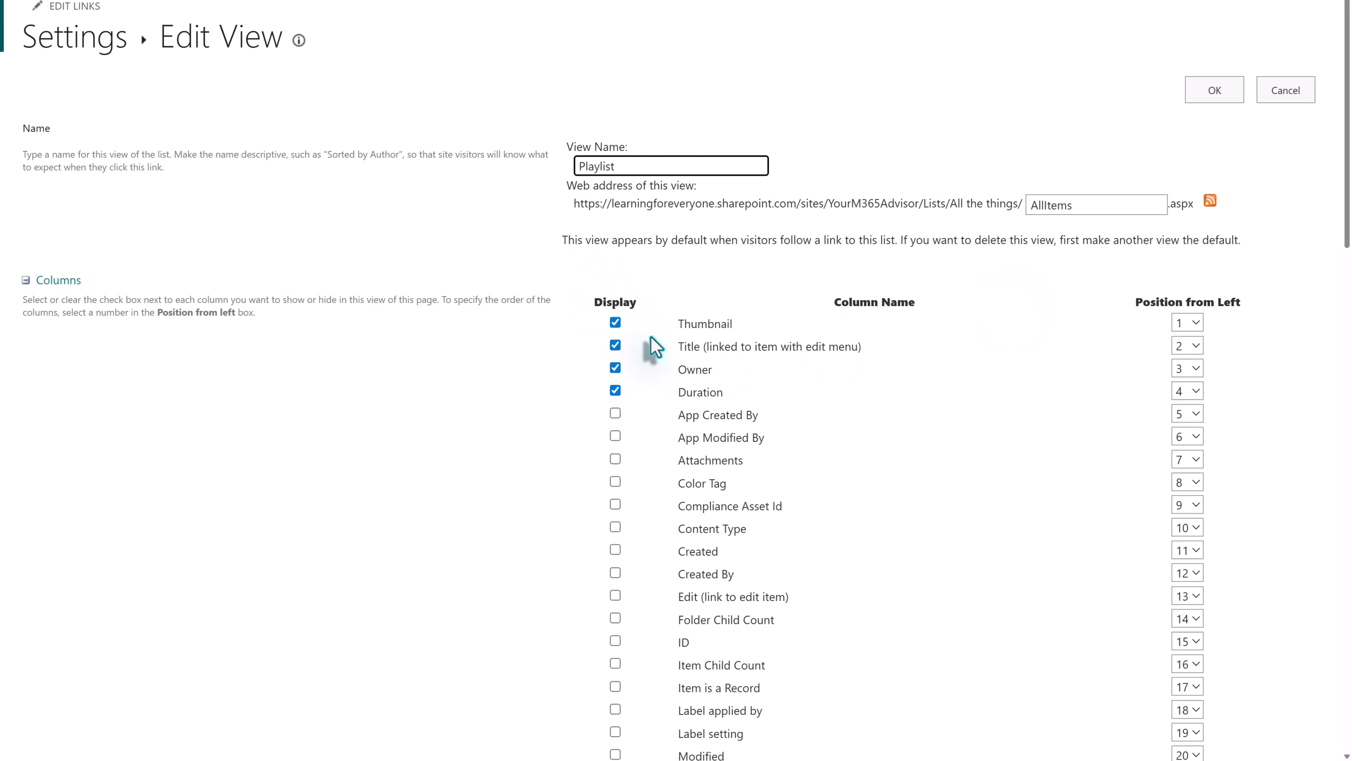
scroll(746, 559, down, 5)
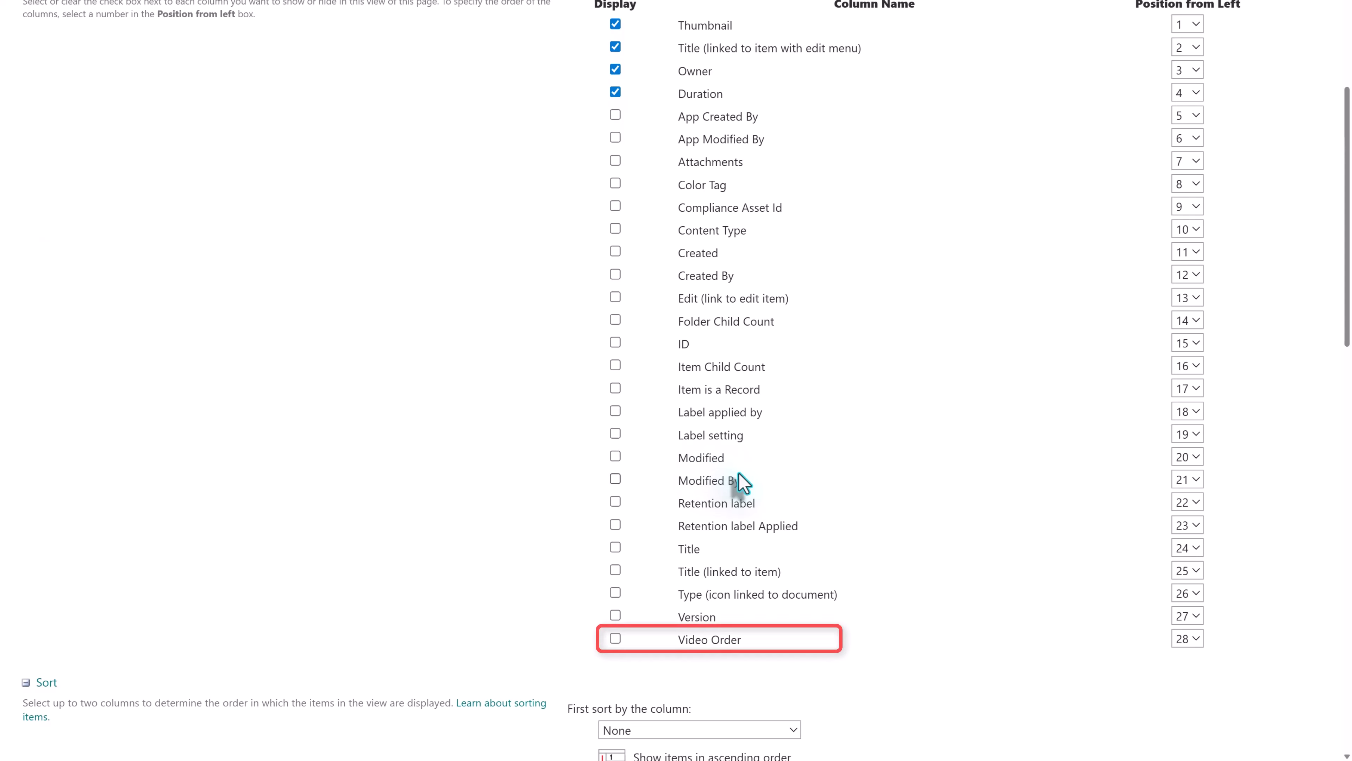
click(615, 638)
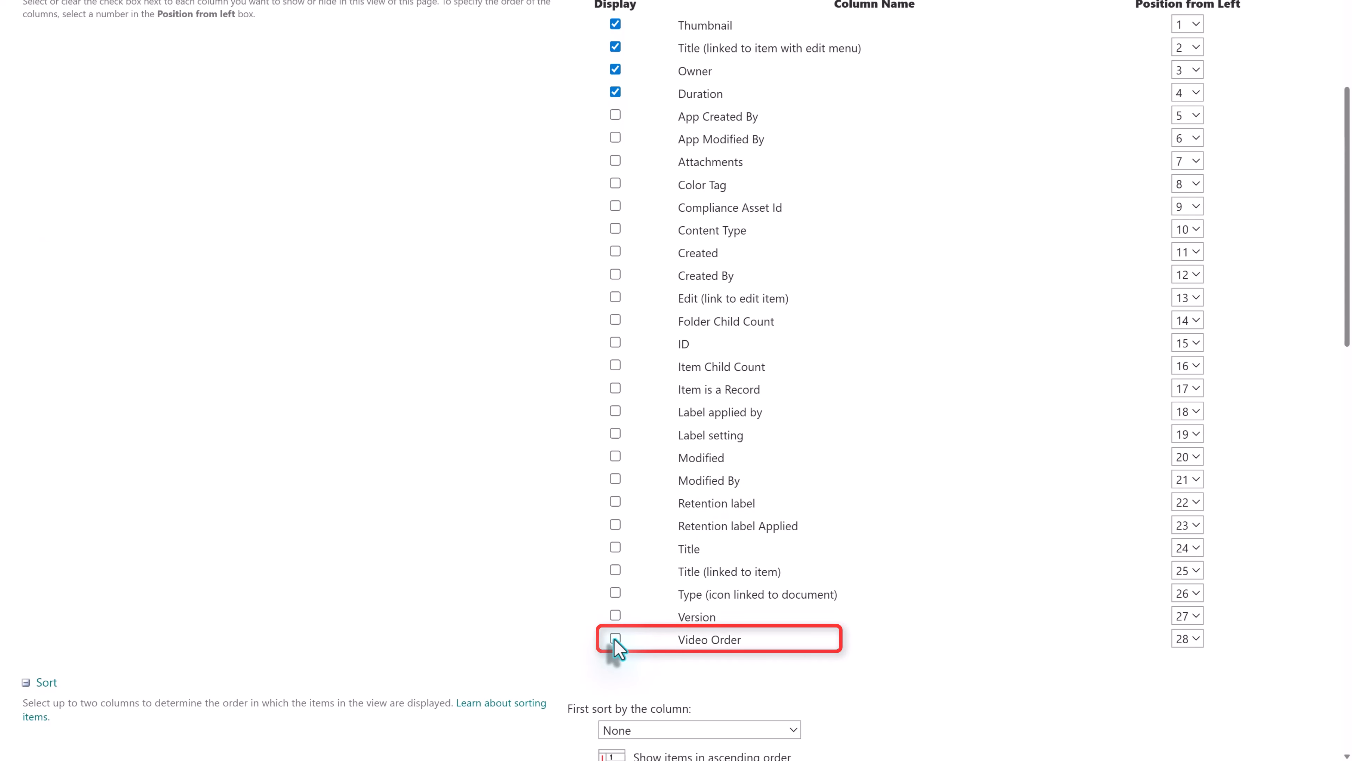
- Set Video Order as the first sort column of the Playlist view and save the view
scroll(323, 559, down, 4)
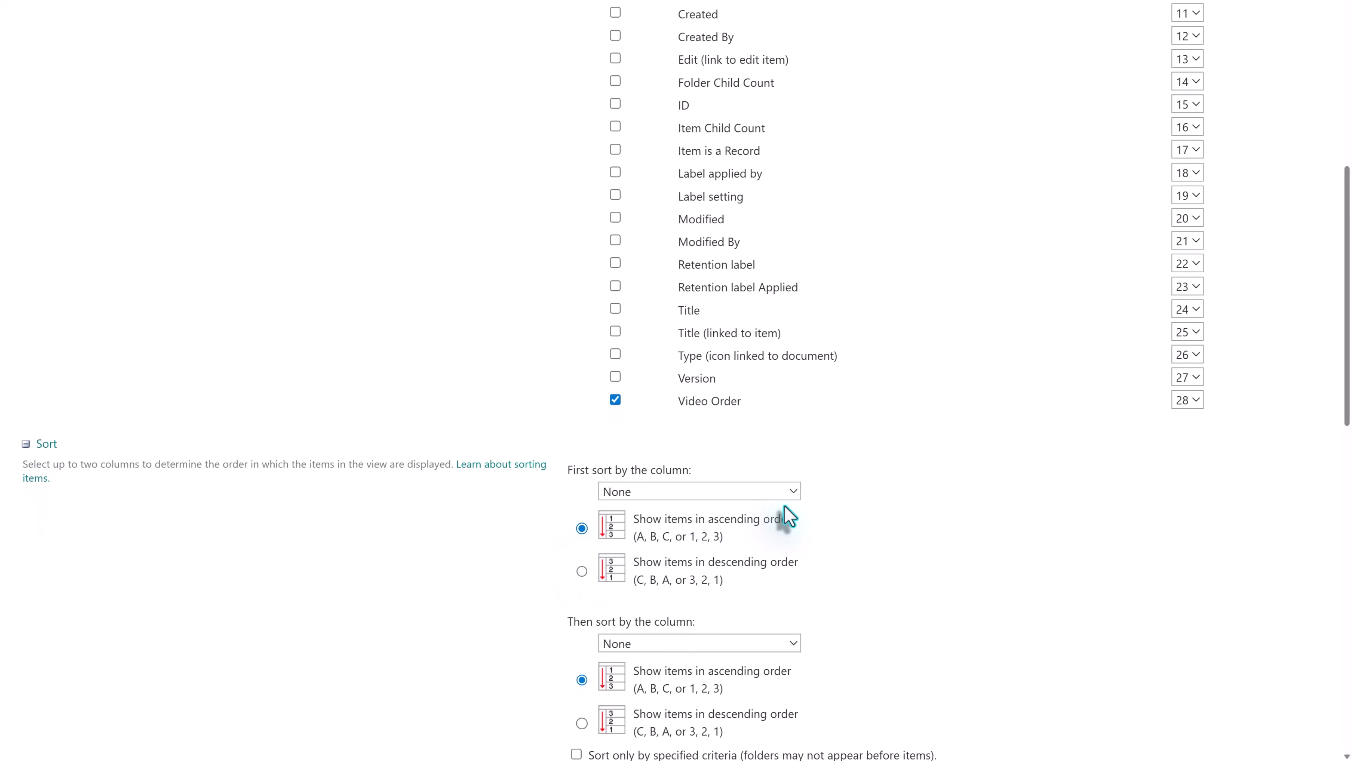
click(792, 491)
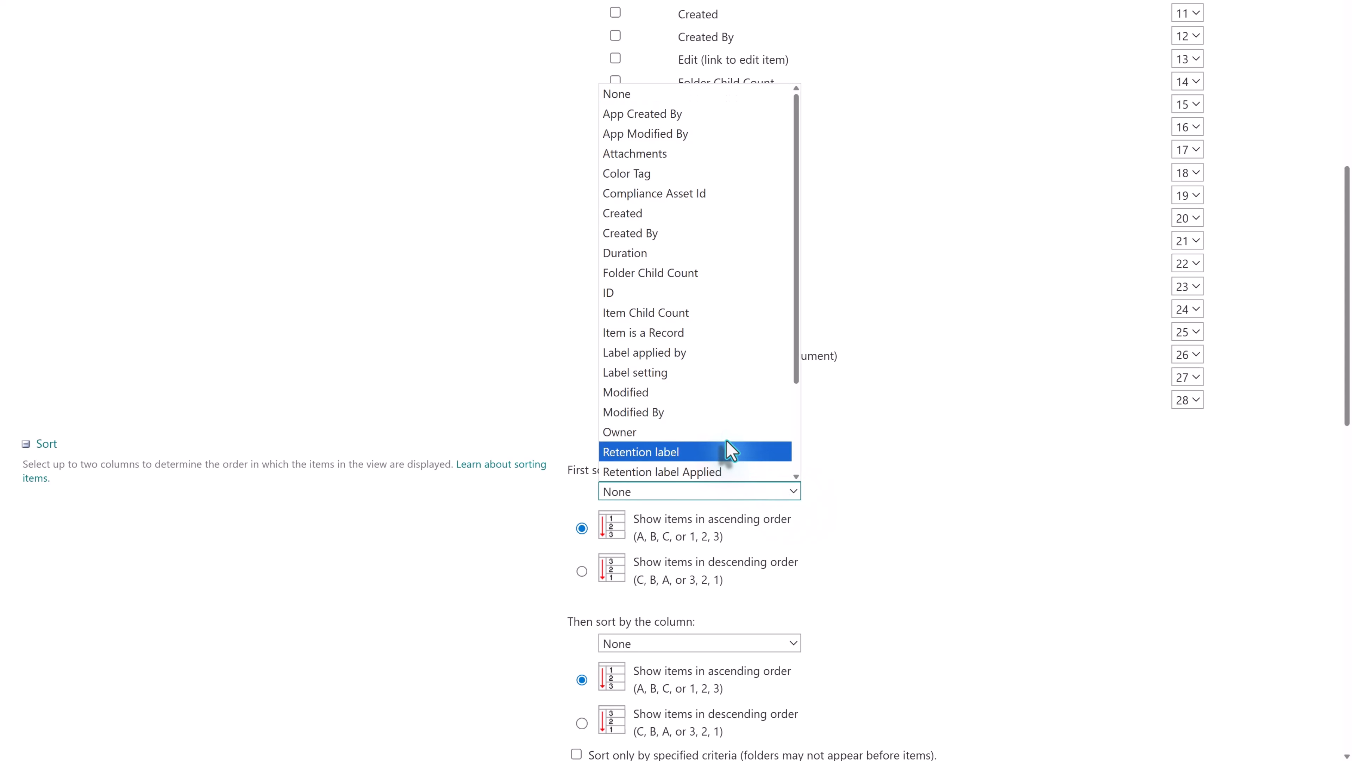
scroll(725, 442, down, 2)
click(630, 472)
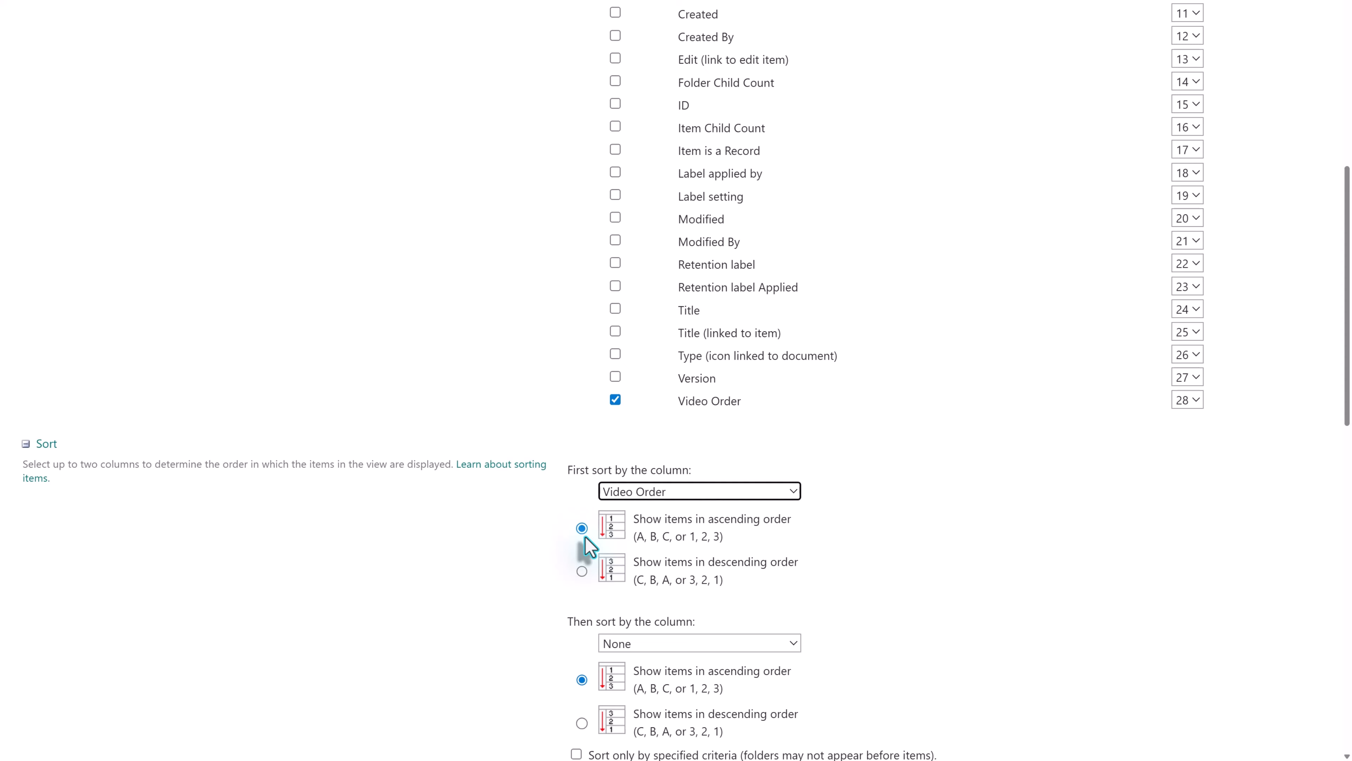
scroll(1092, 719, down, 5)
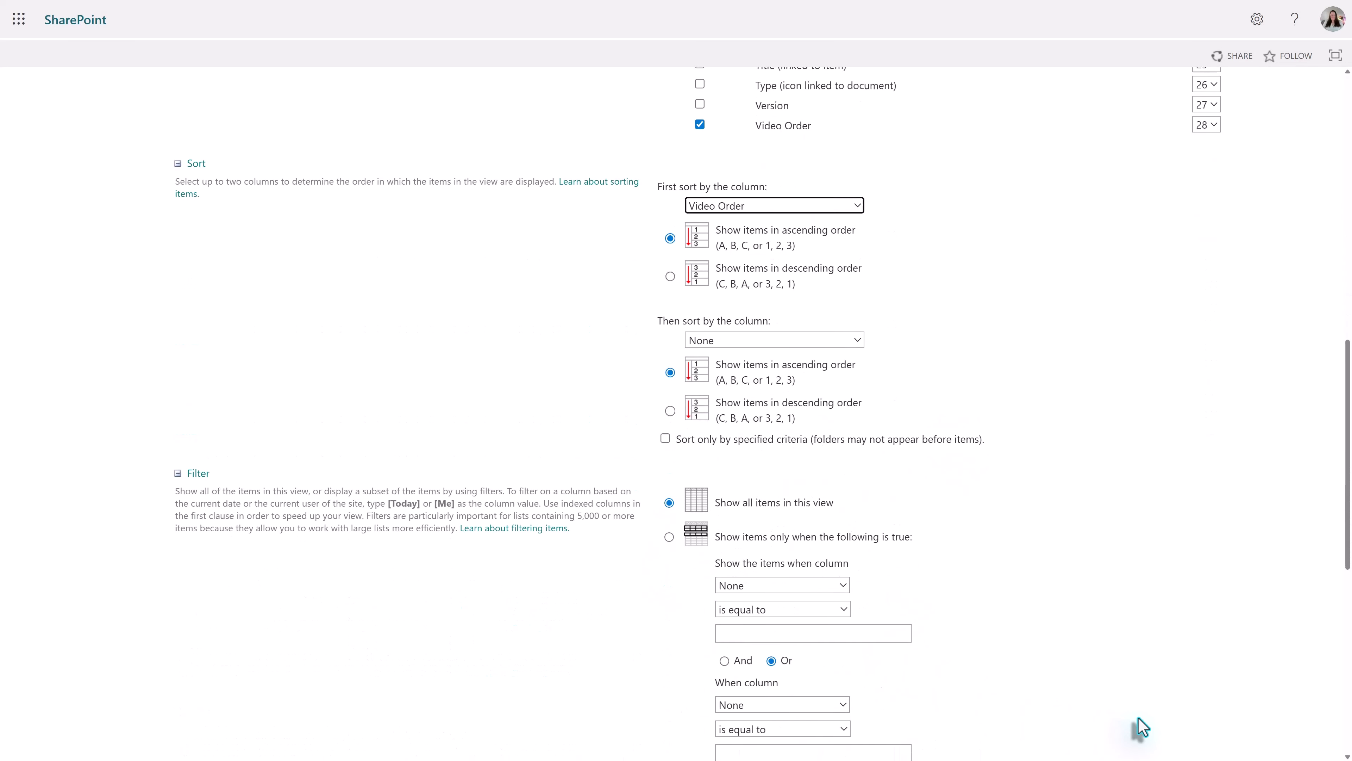
scroll(1139, 727, down, 10)
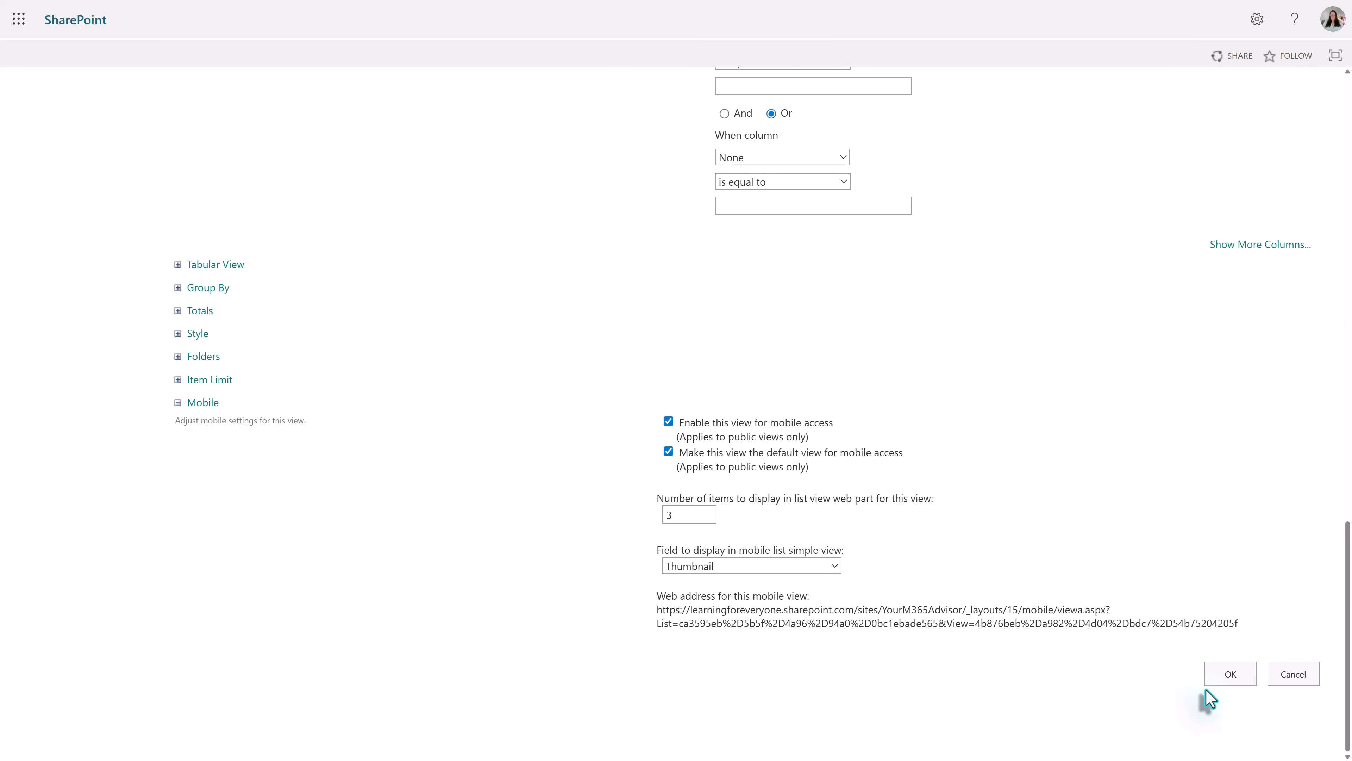
click(1227, 675)
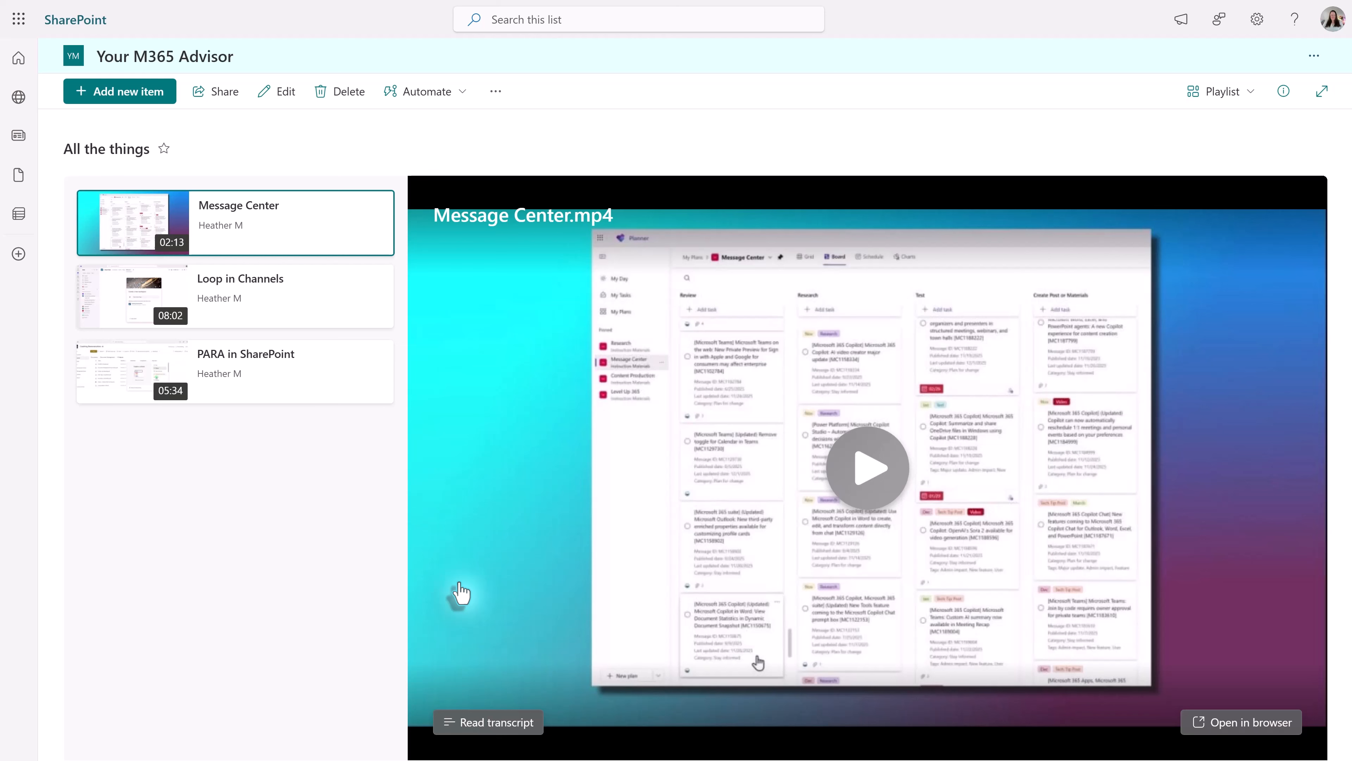
- Put the Learning Resources page into edit mode and show the full list of web parts
click(282, 91)
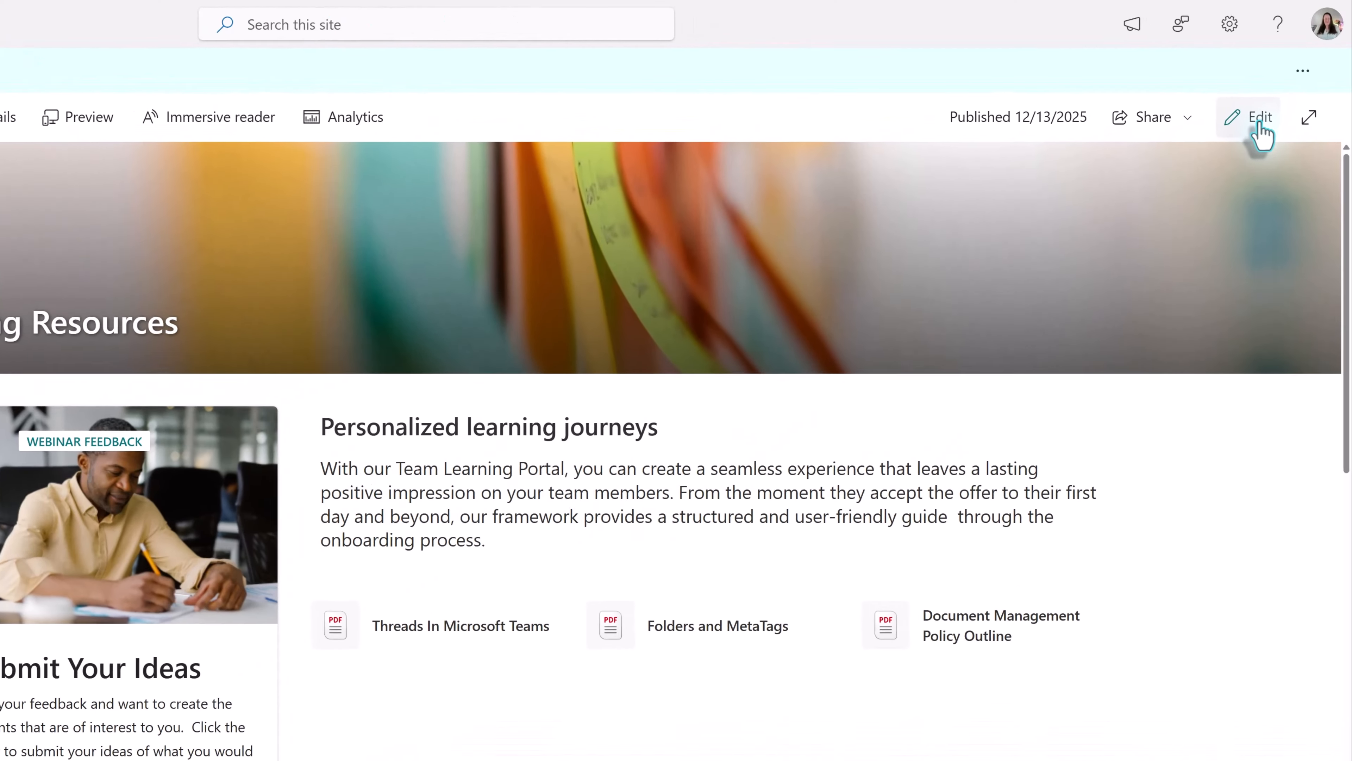
click(1251, 121)
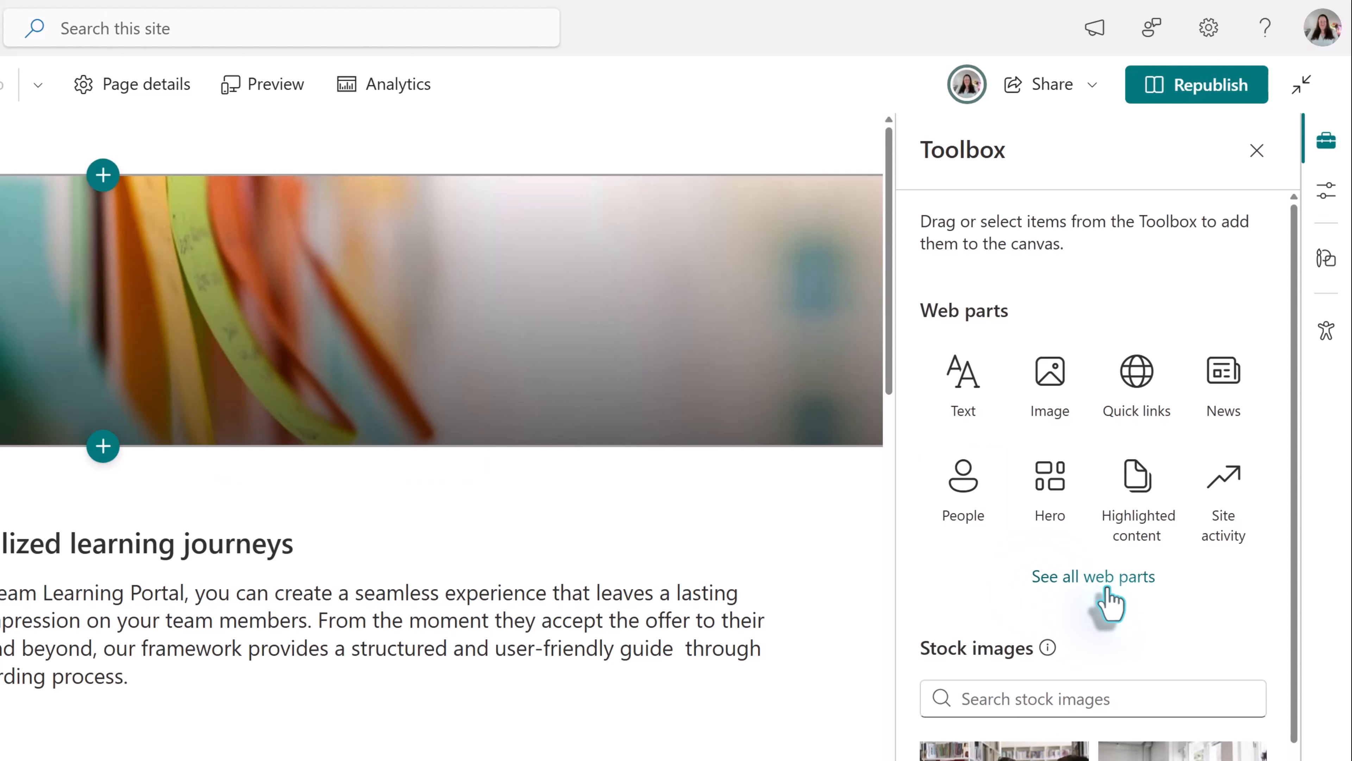
click(1106, 585)
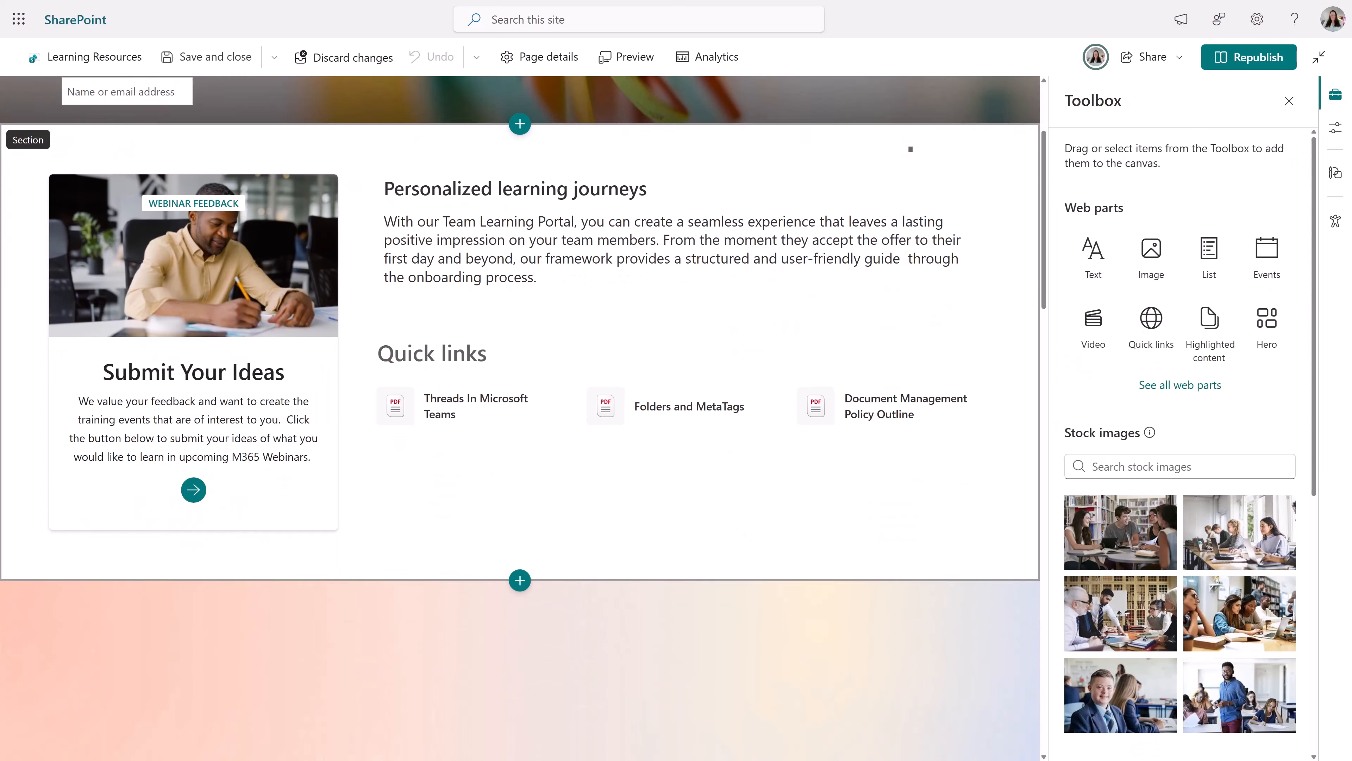
- Open the properties of the Skool Management video web part in the section below the quick links
scroll(522, 418, down, 5)
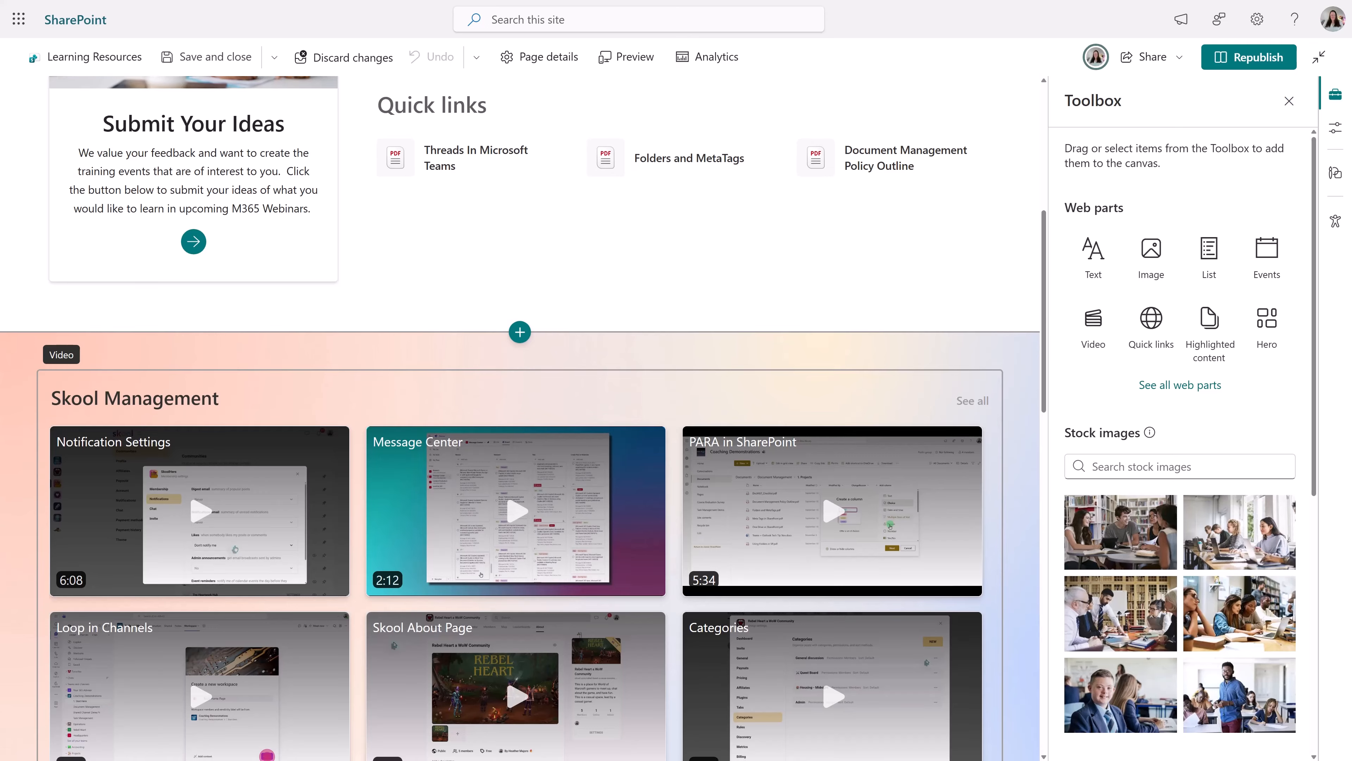
scroll(521, 417, down, 1)
click(280, 339)
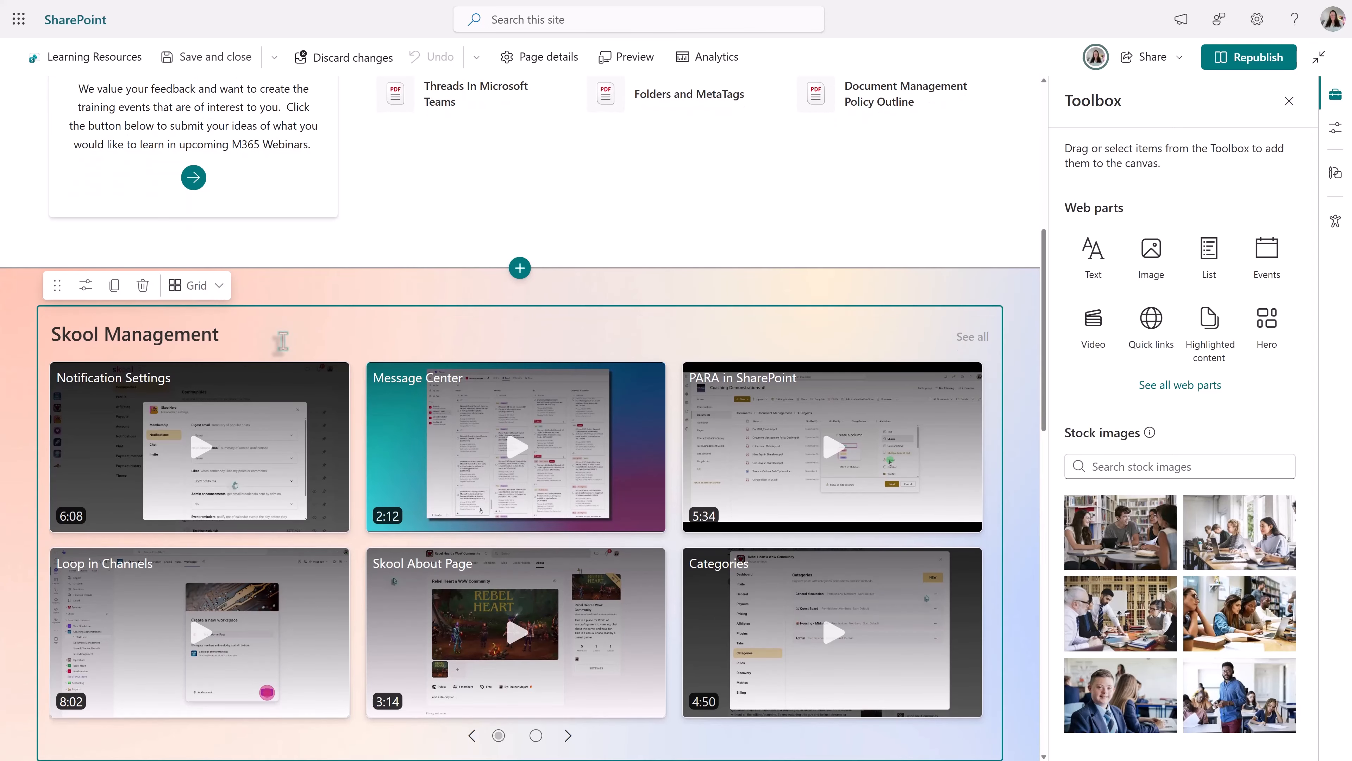
click(87, 287)
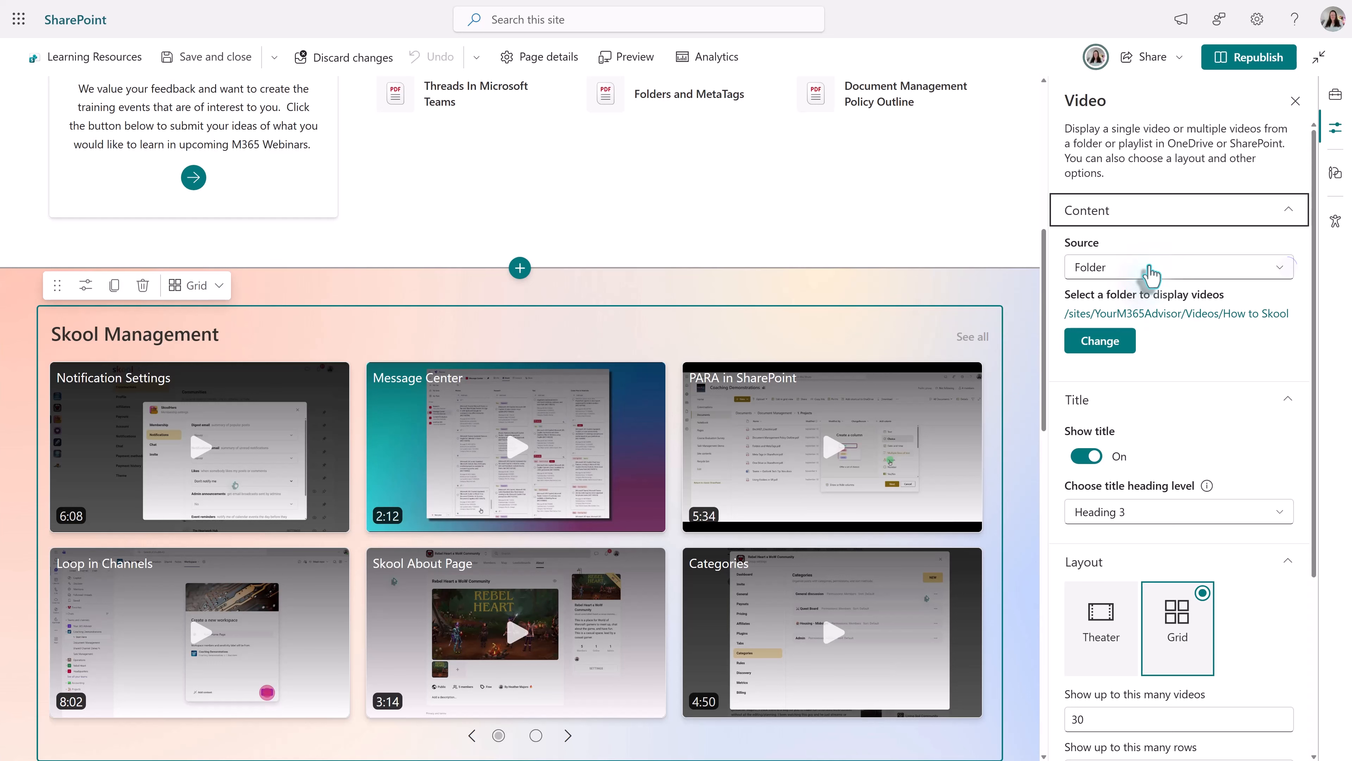
- Set the video web part's source to Playlist and choose the All the things playlist
click(1285, 267)
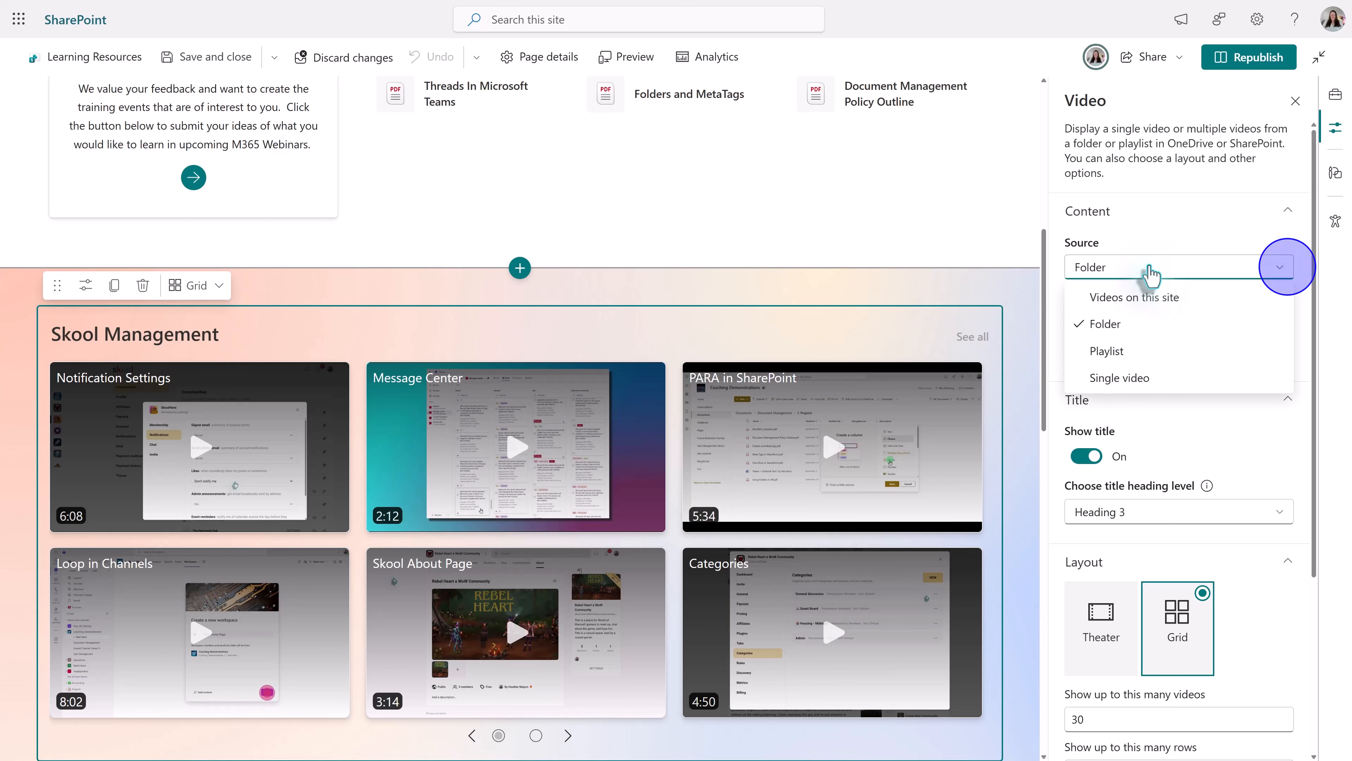
click(1112, 354)
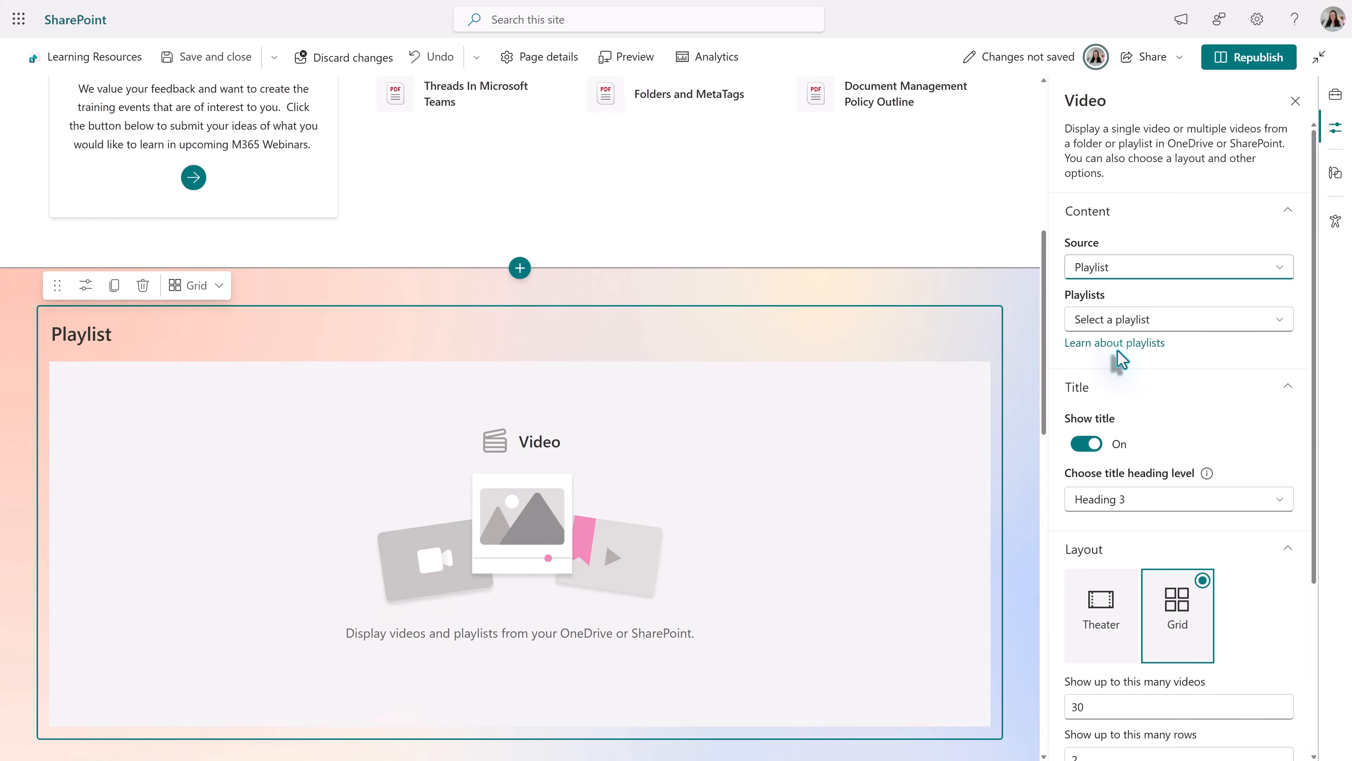
click(1139, 319)
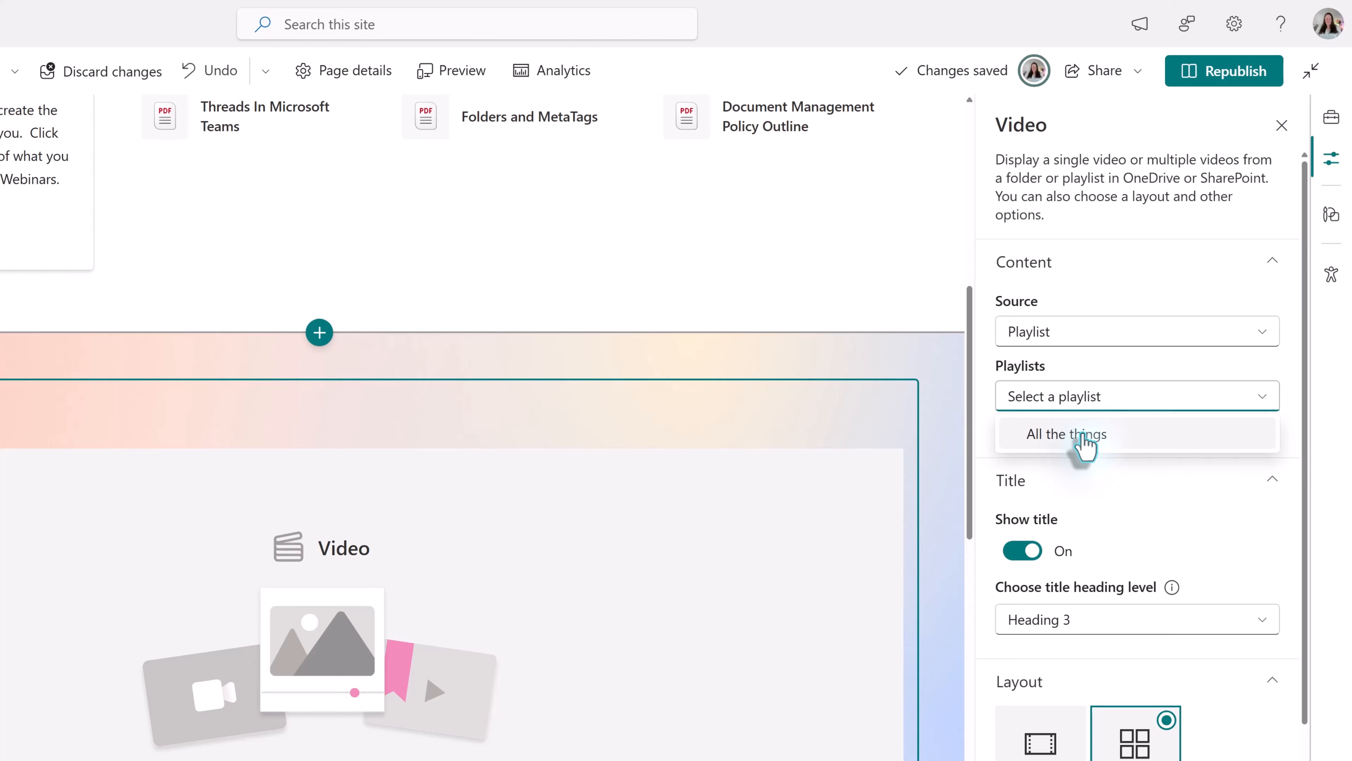
click(1083, 435)
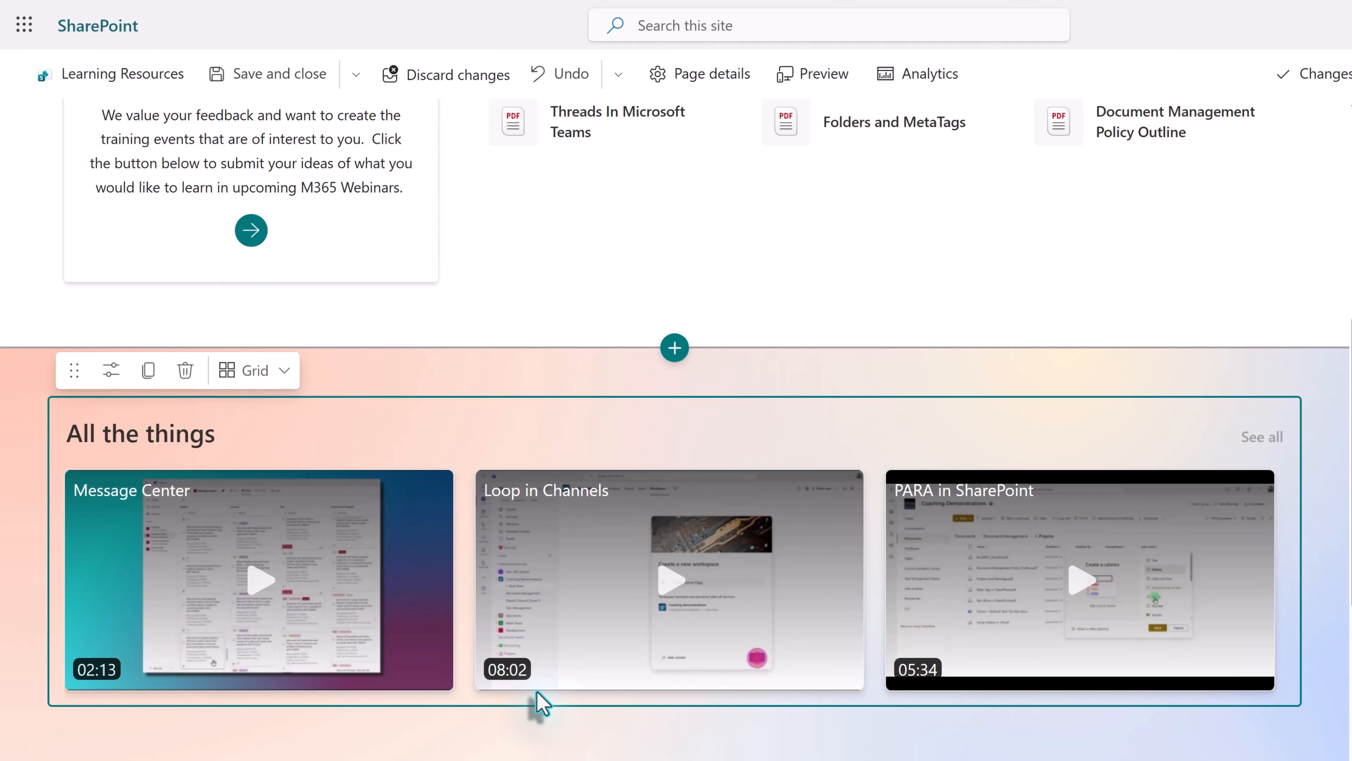
- Add a List web part above the How to Skool videos and select the All the things list for it
click(1351, 140)
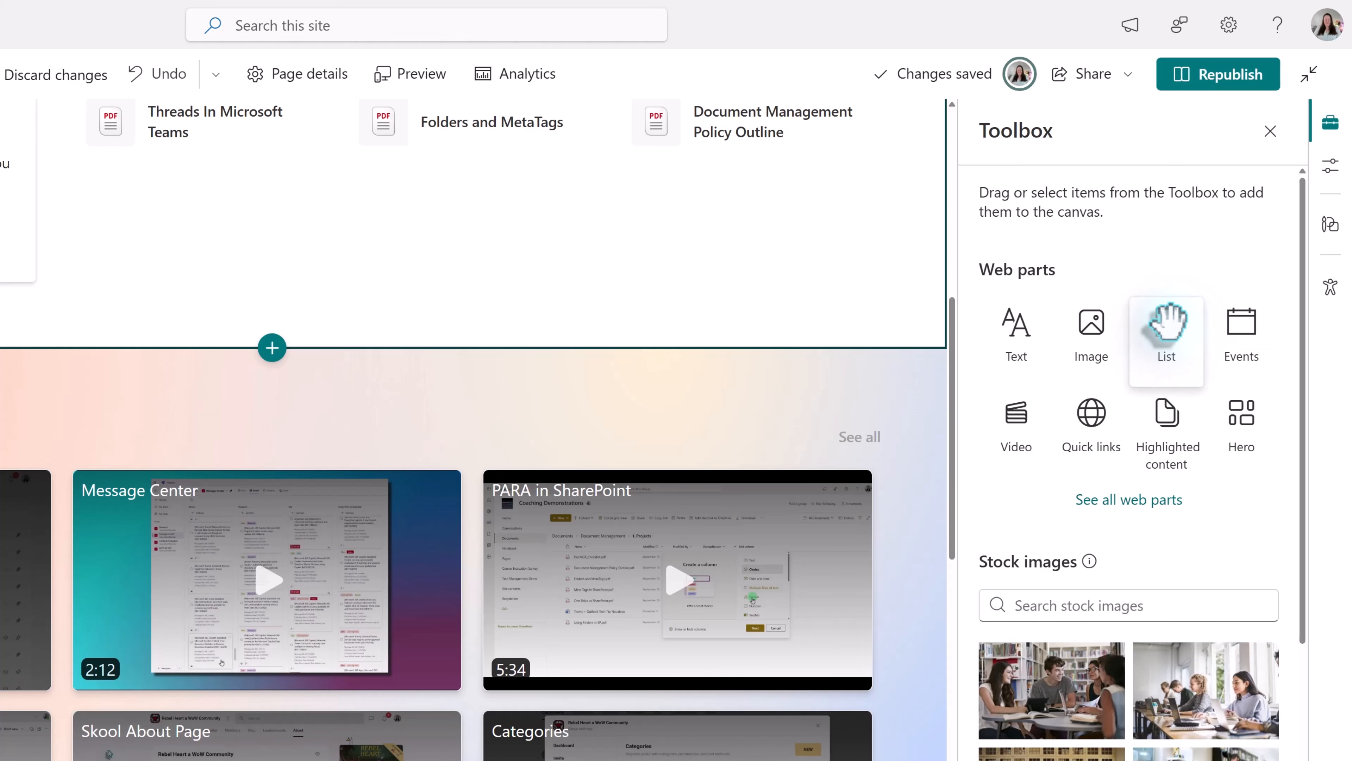
drag(1166, 324, 239, 351)
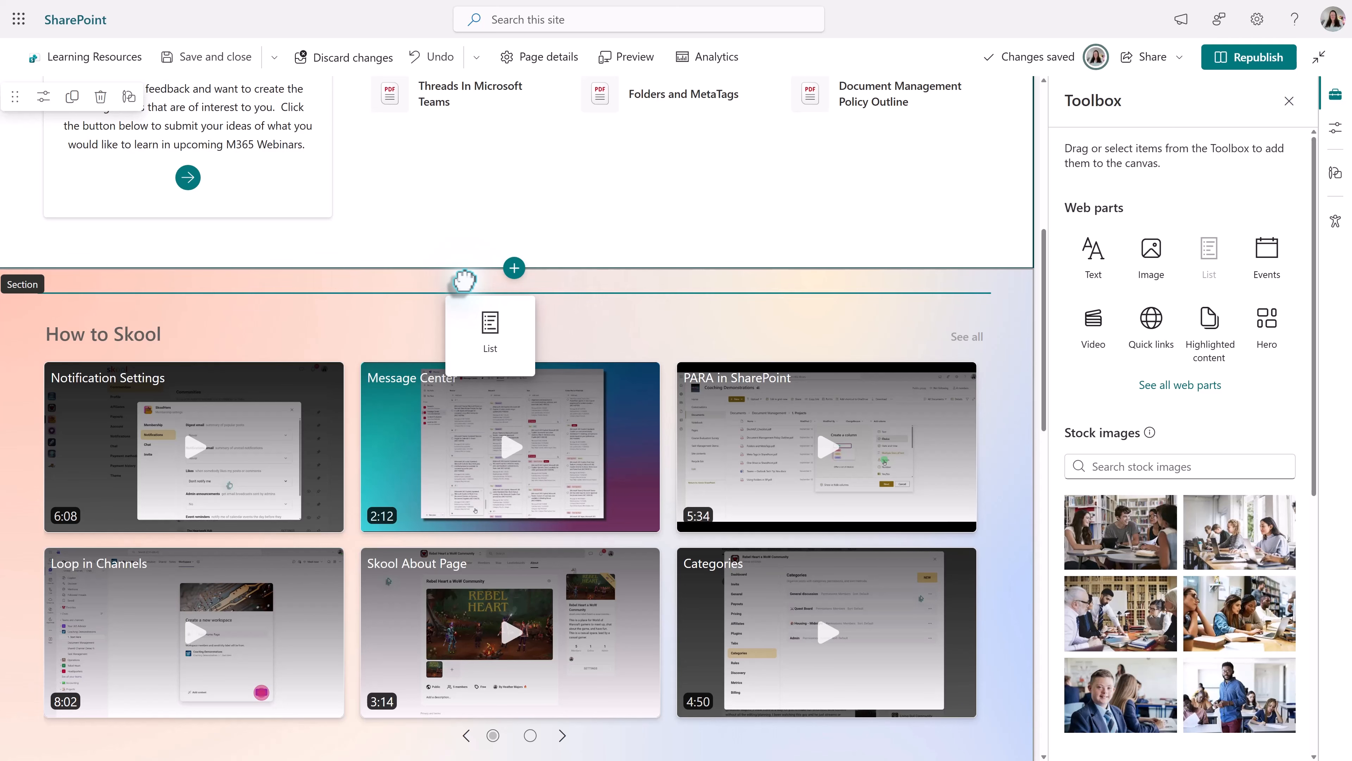
drag(463, 280, 462, 281)
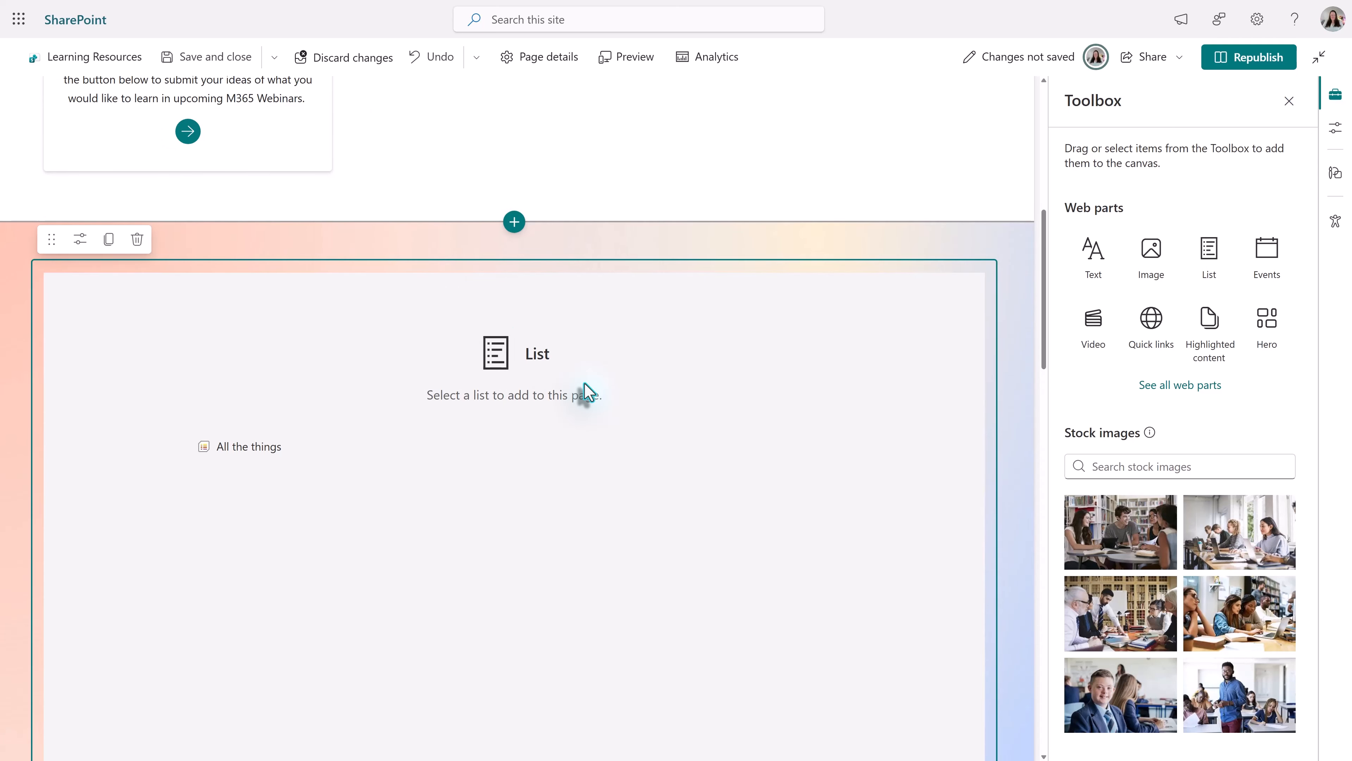
click(250, 450)
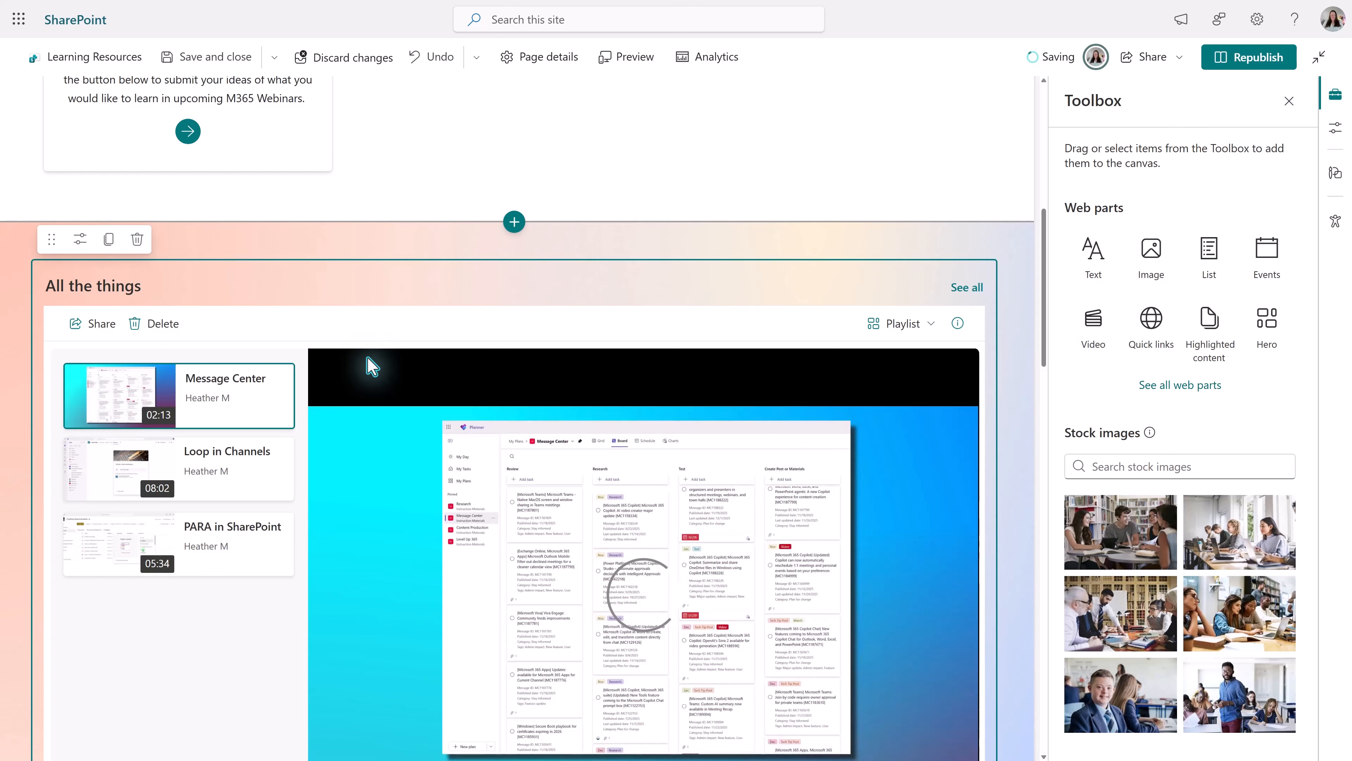
scroll(511, 344, down, 3)
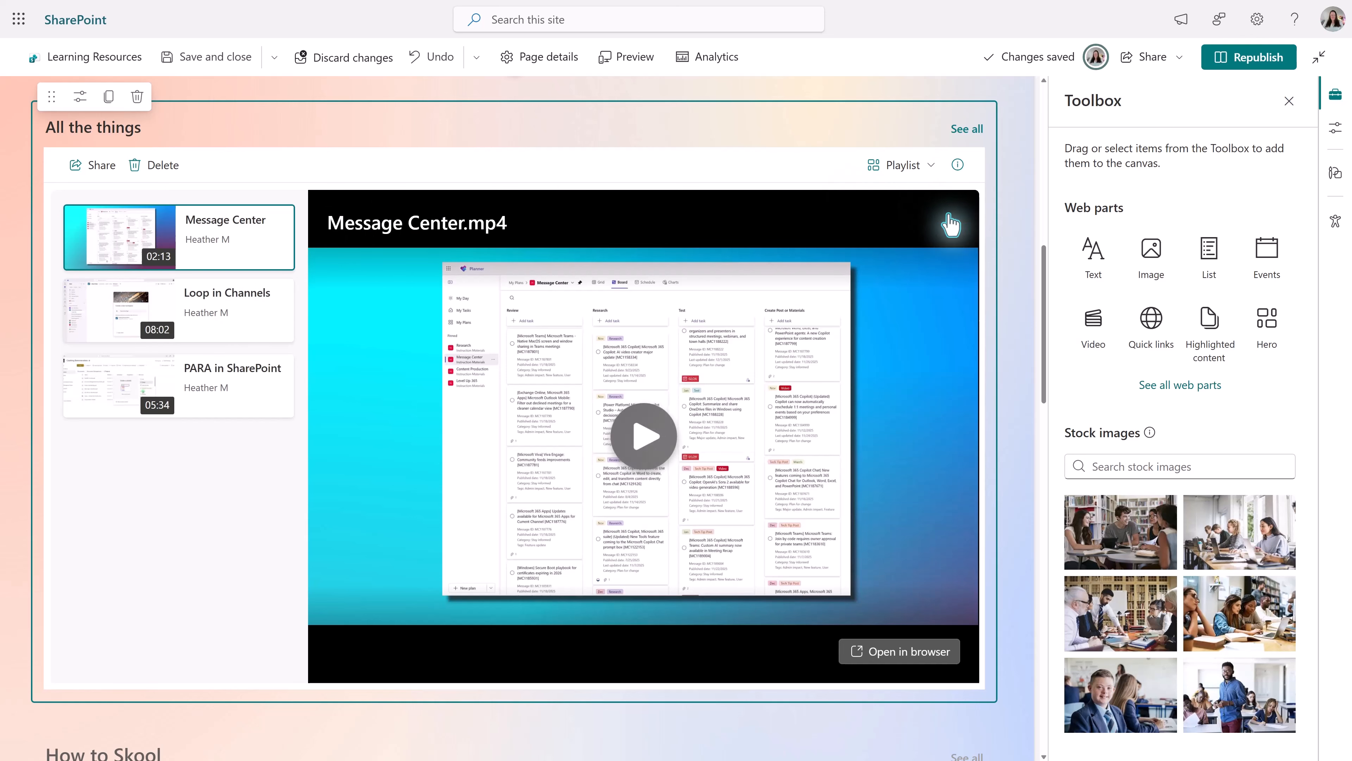
scroll(181, 187, up, 1)
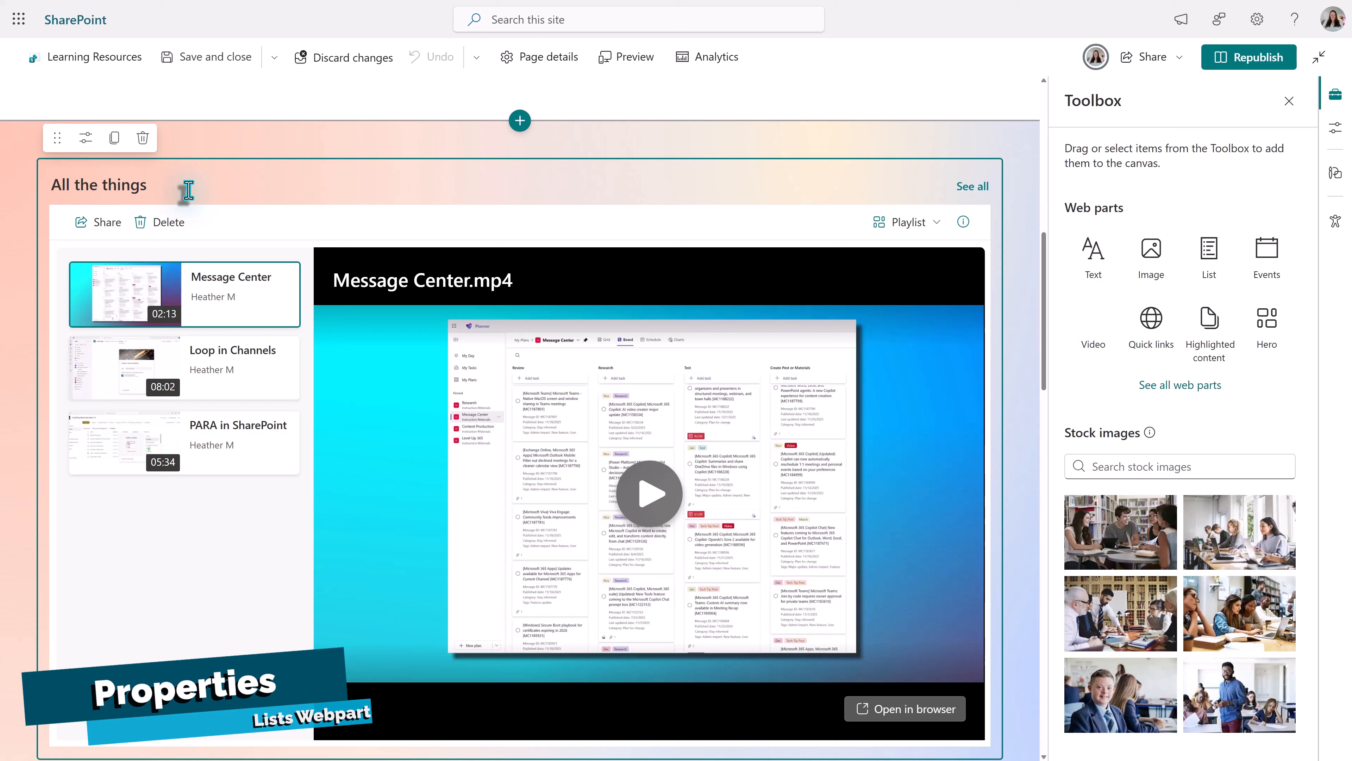
- Open the properties of the All the things list web part and check which lists can be chosen
click(84, 140)
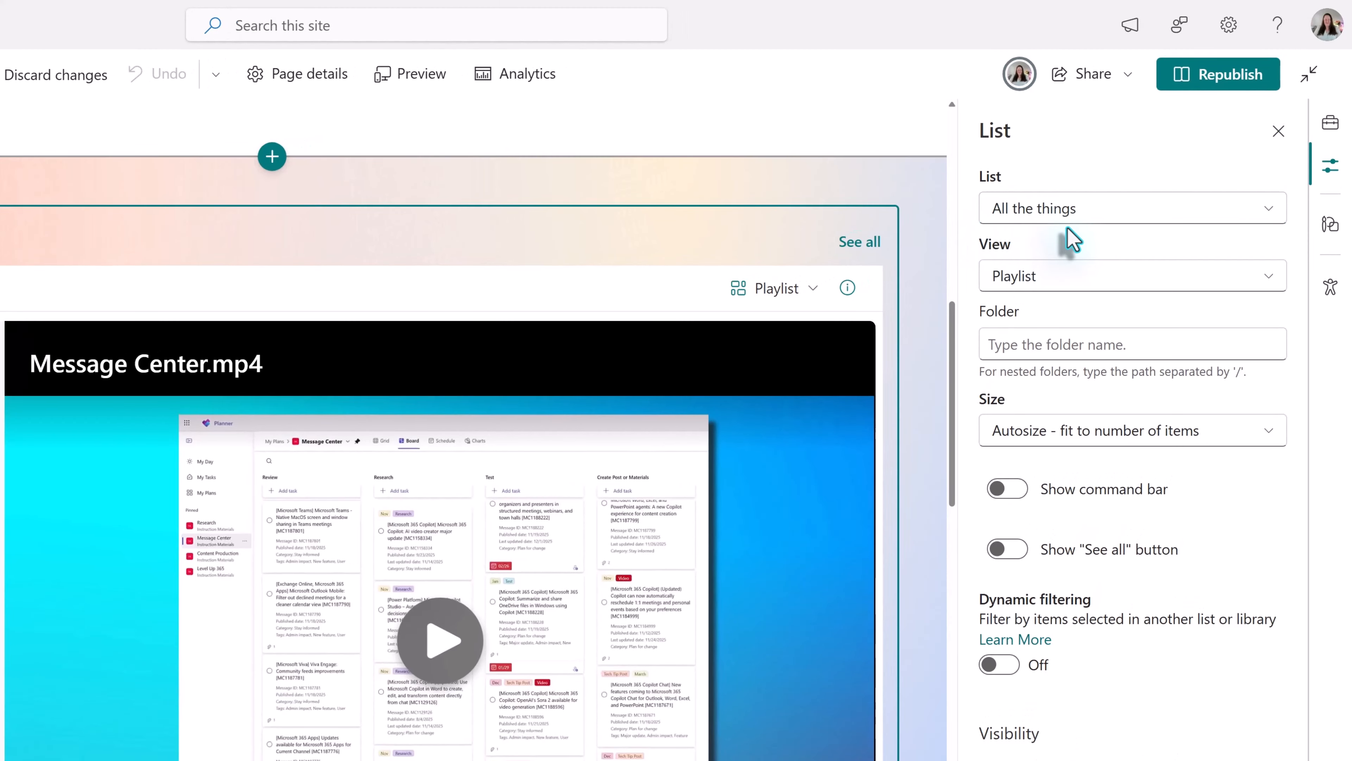
click(1113, 218)
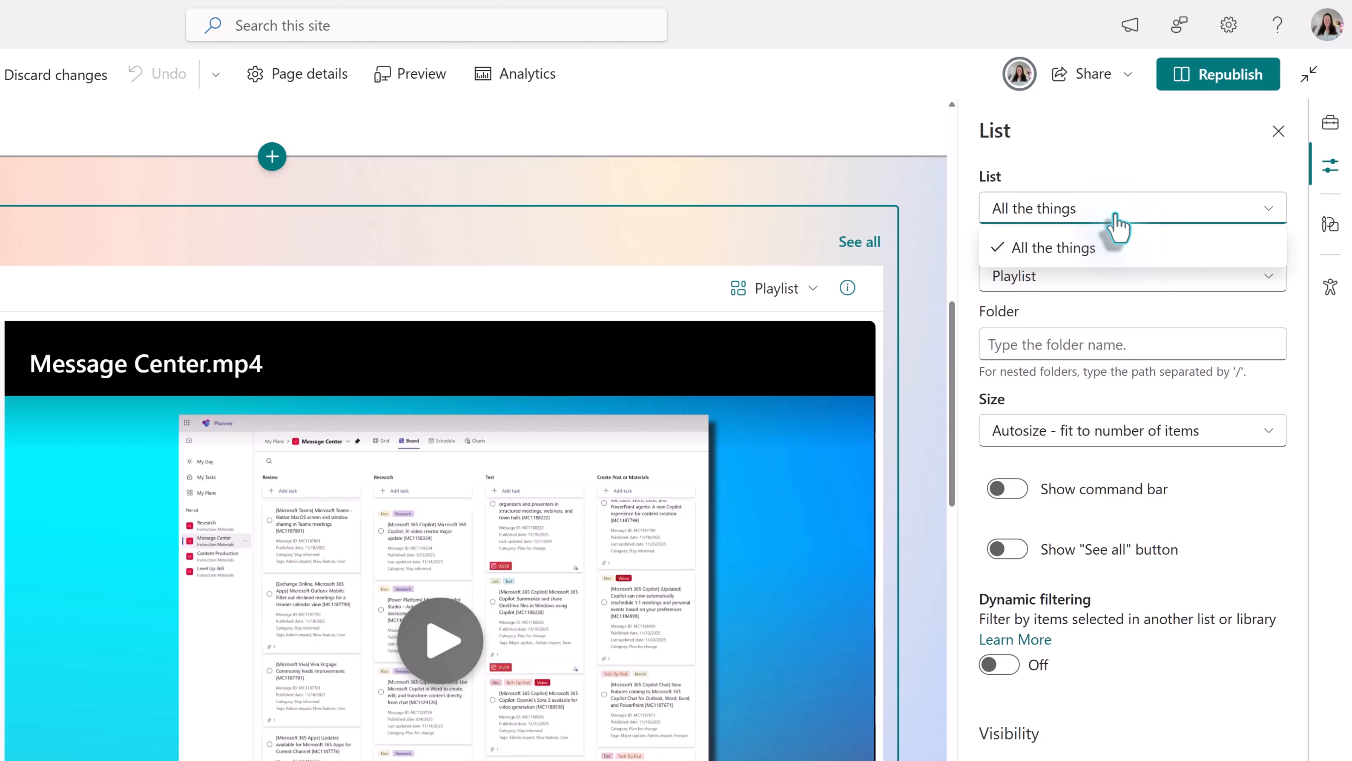
click(1117, 184)
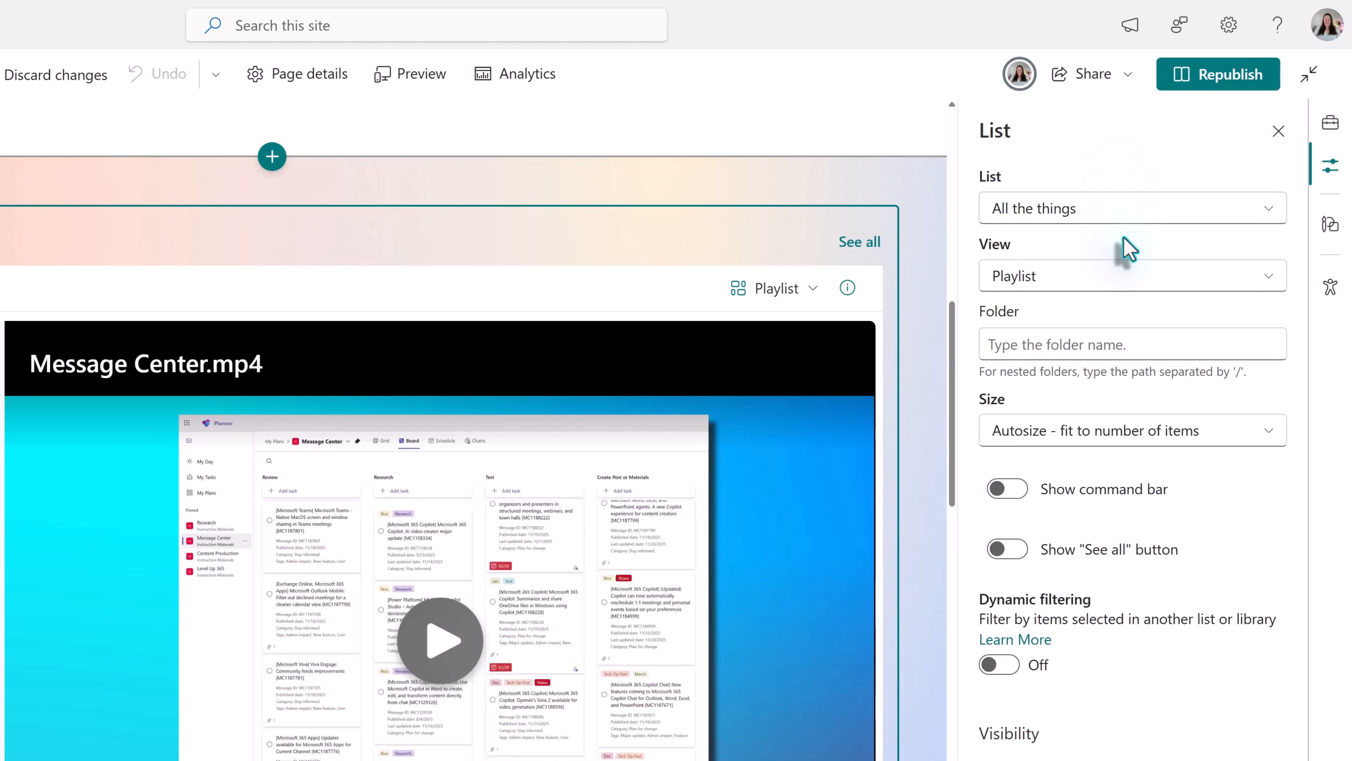
- Change the list web part's view to All Items and apply it
click(1117, 283)
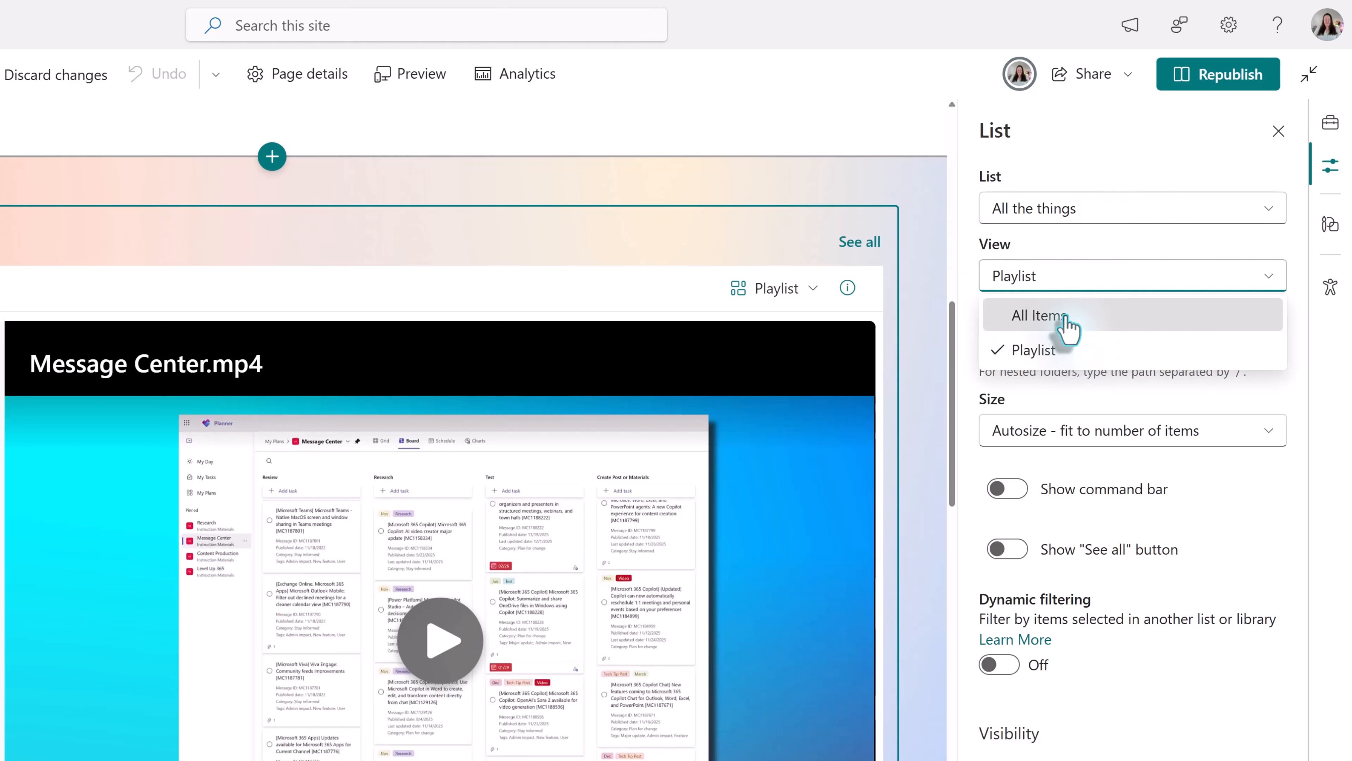
click(1065, 315)
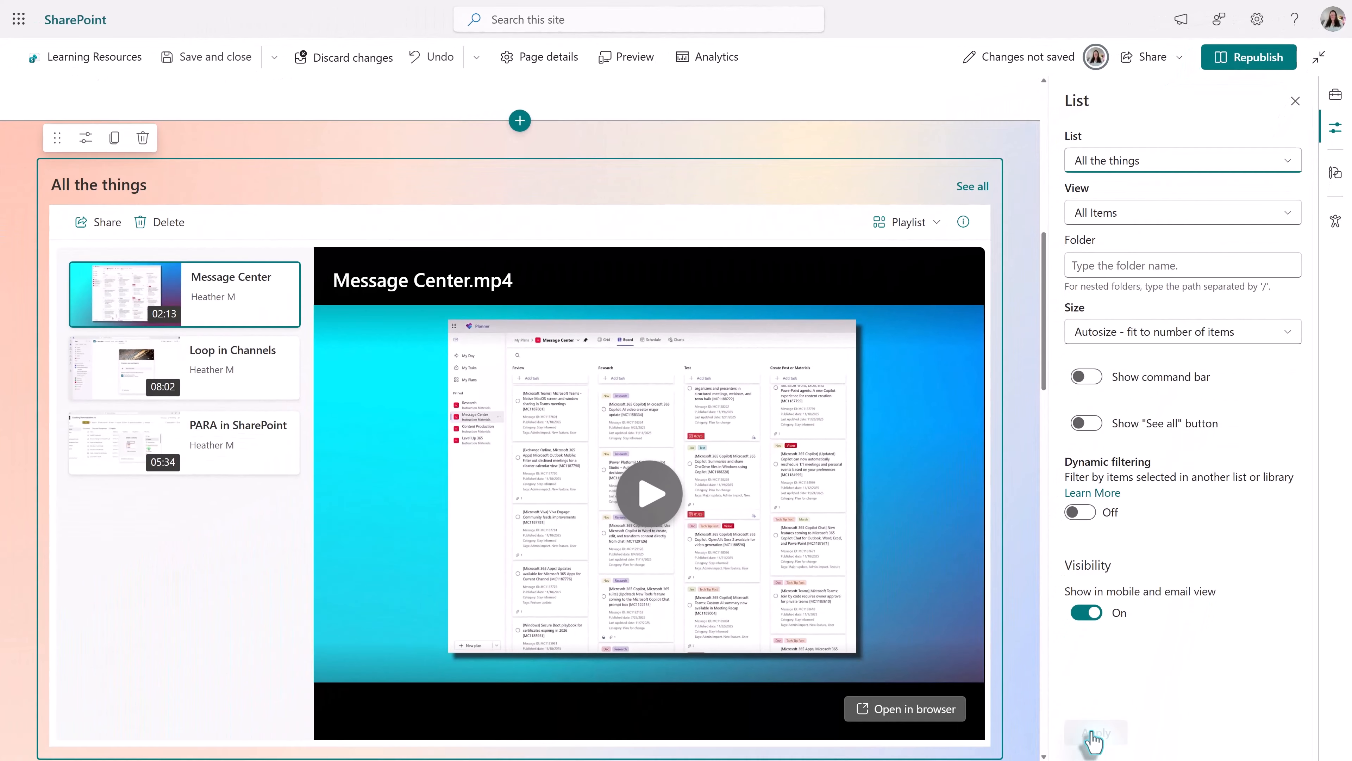
click(1091, 738)
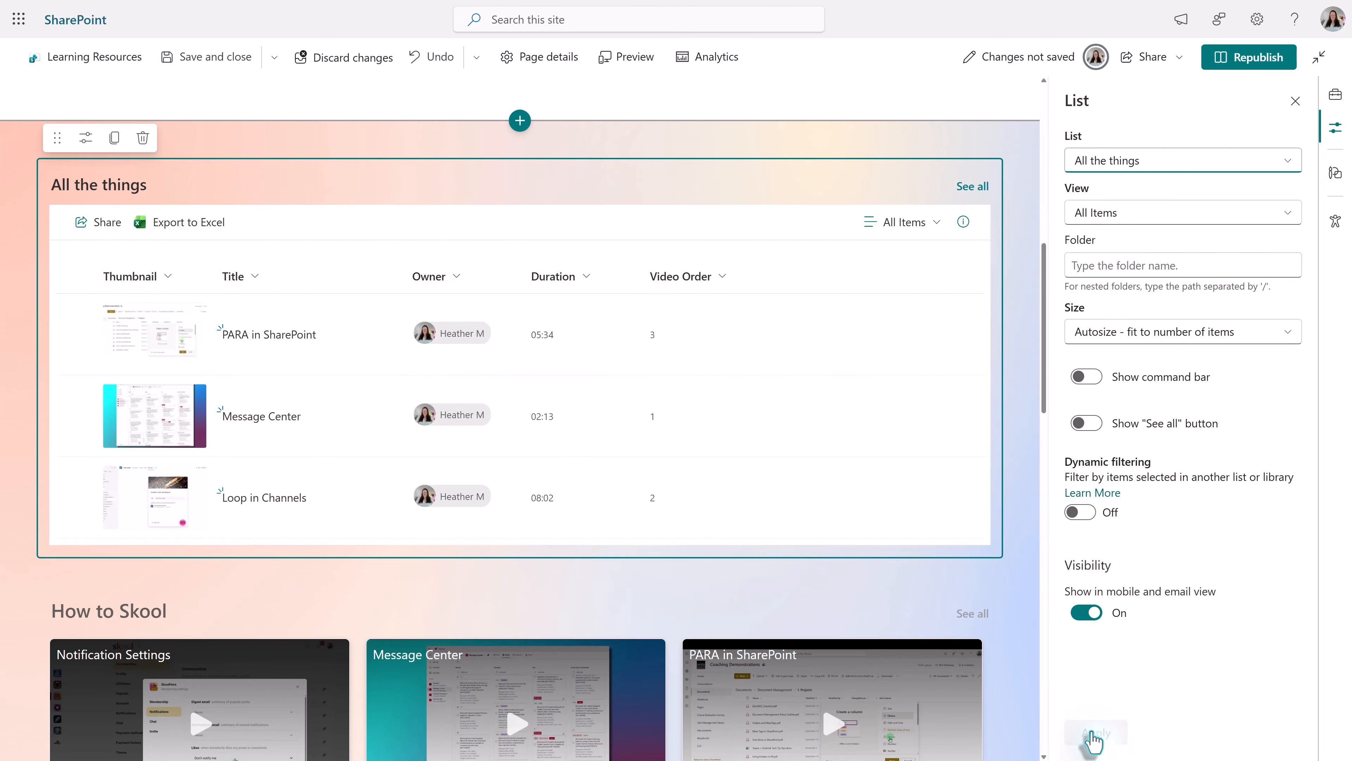
- Return the list web part to the Playlist view and apply it
click(1122, 218)
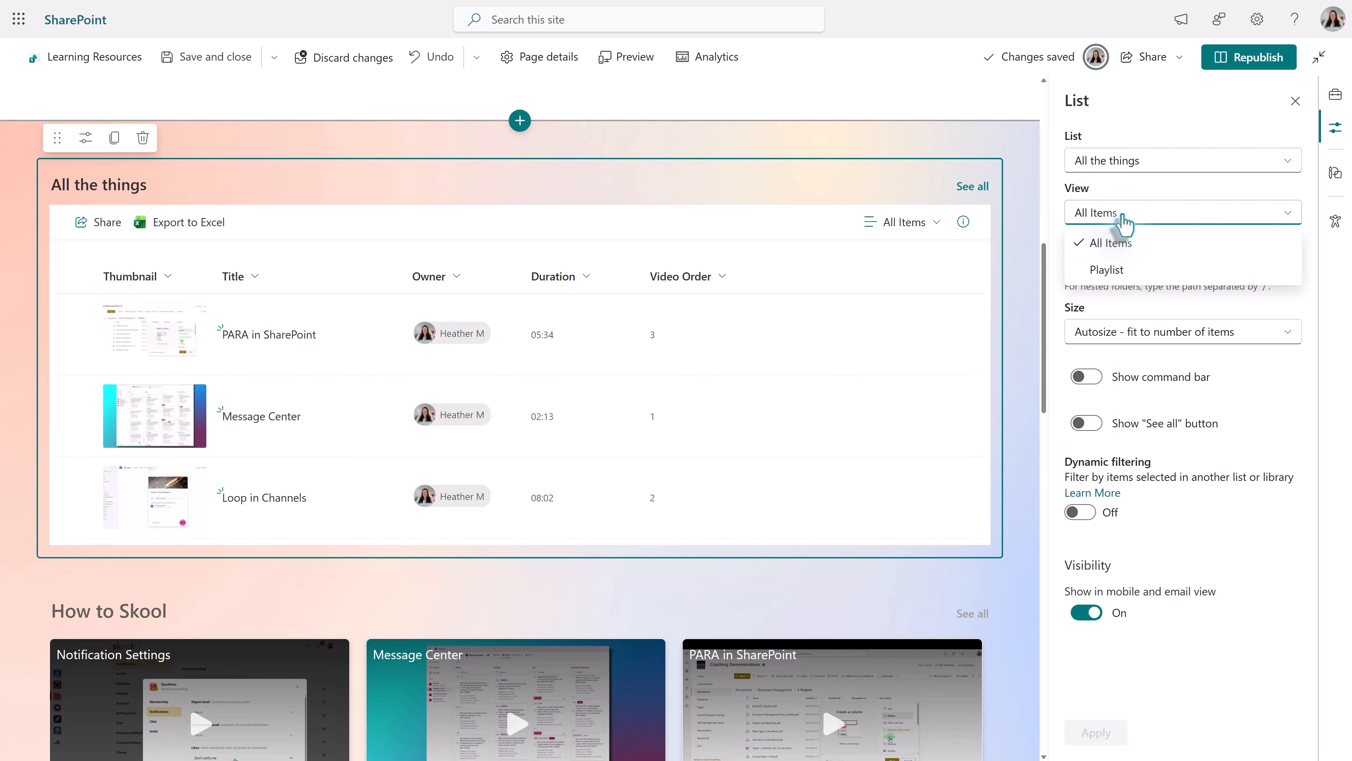
click(1143, 272)
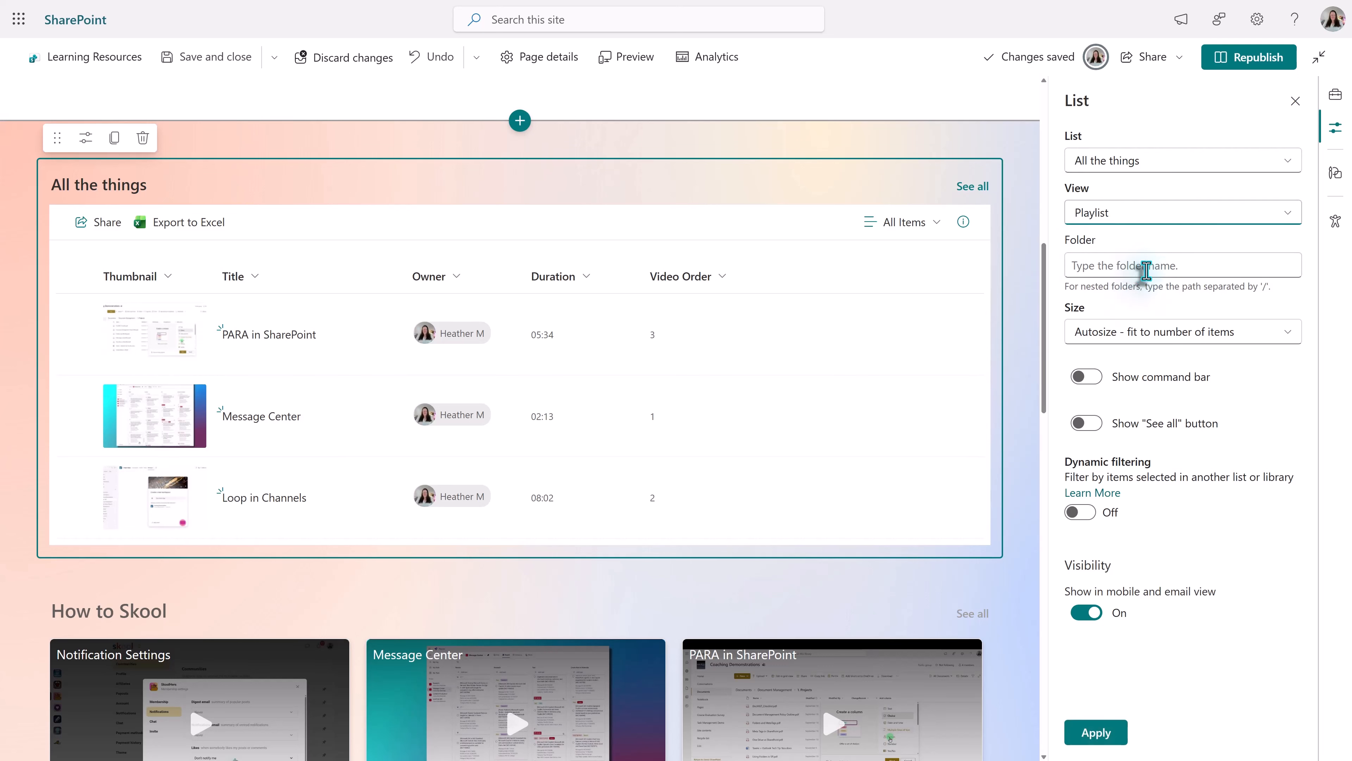
click(1092, 734)
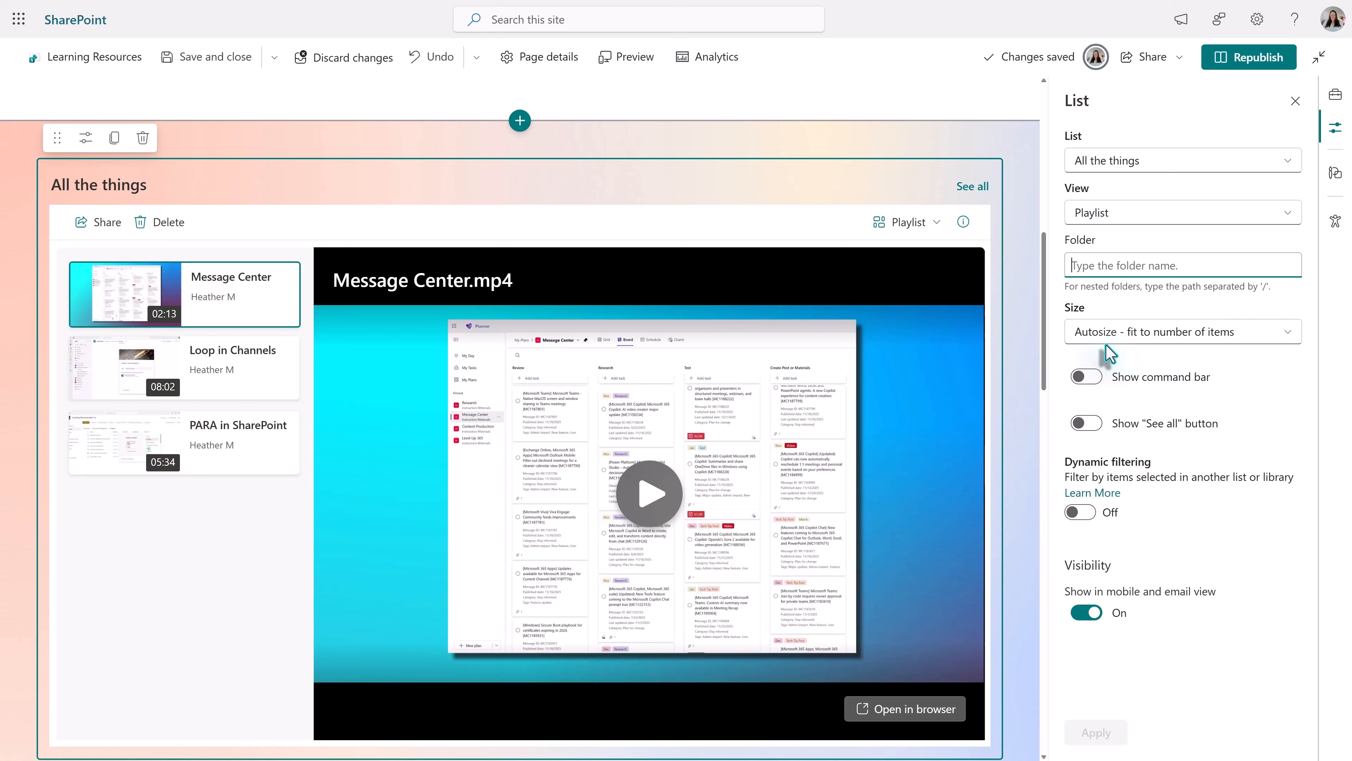
- Apply the size Small - about 5 items to the list web part and look through its playlist
click(1183, 337)
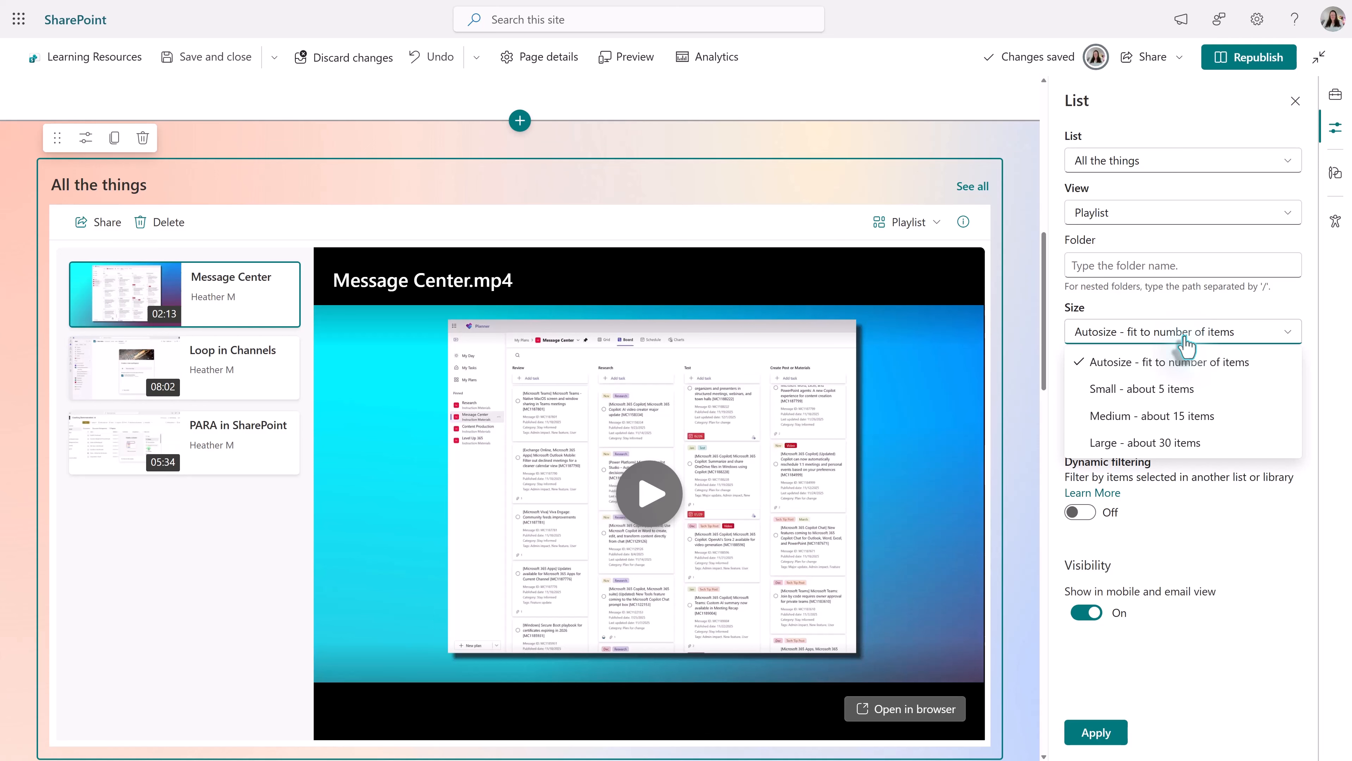
click(1150, 388)
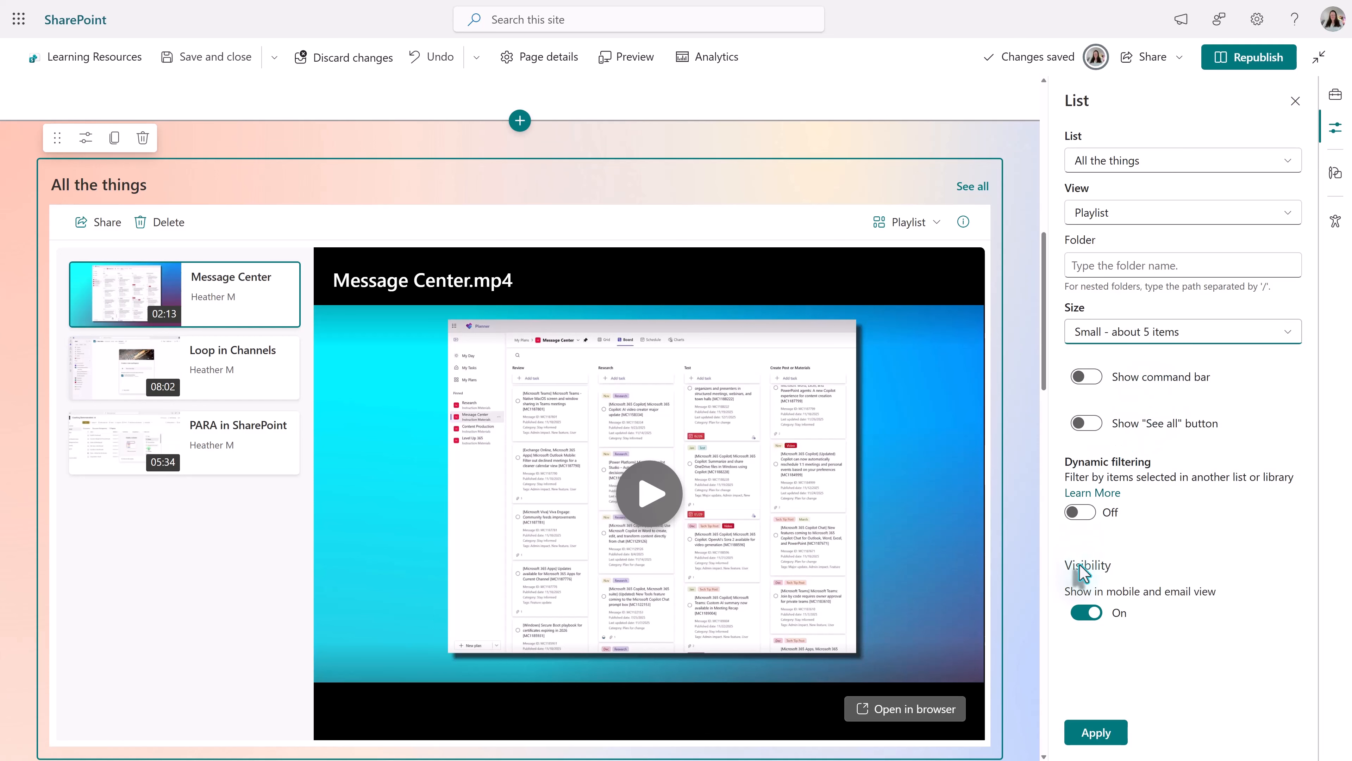
click(1094, 734)
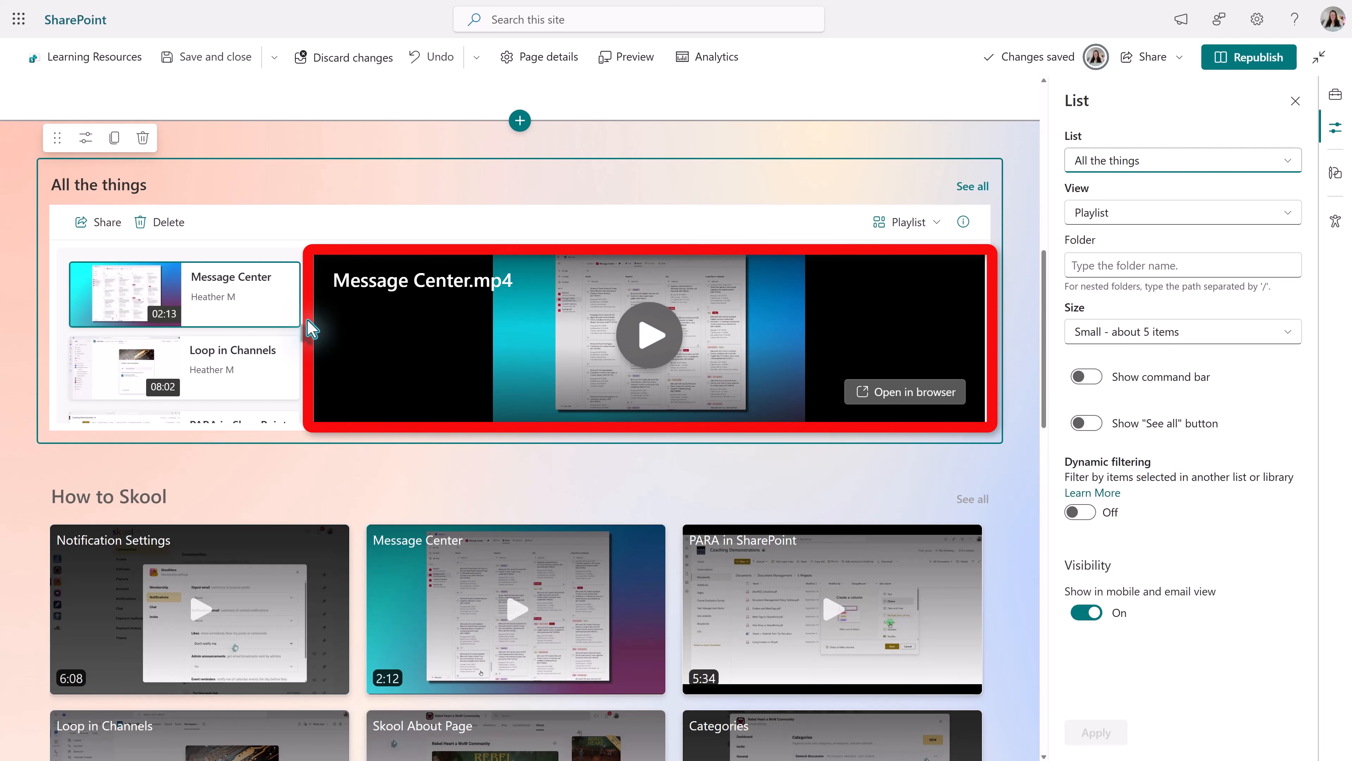
scroll(313, 333, down, 2)
scroll(312, 341, down, 3)
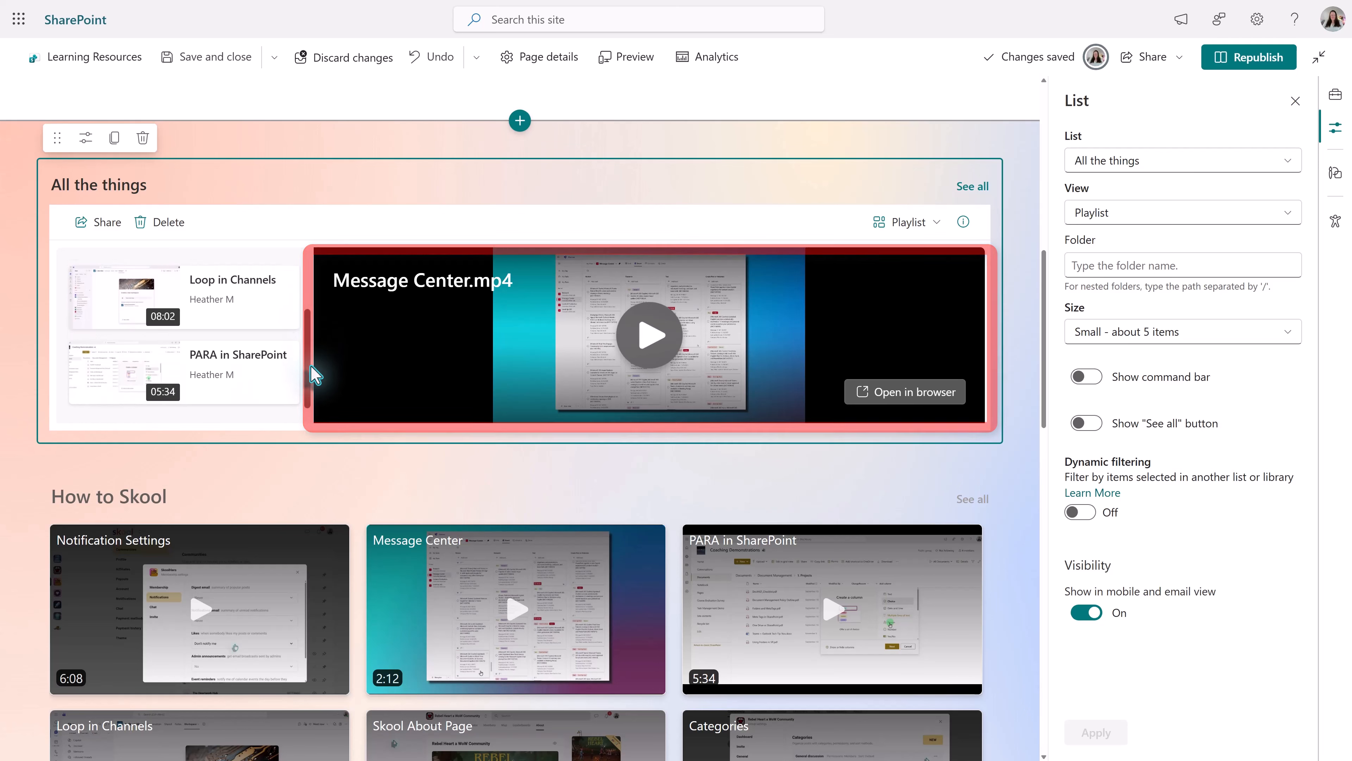
scroll(312, 373, up, 3)
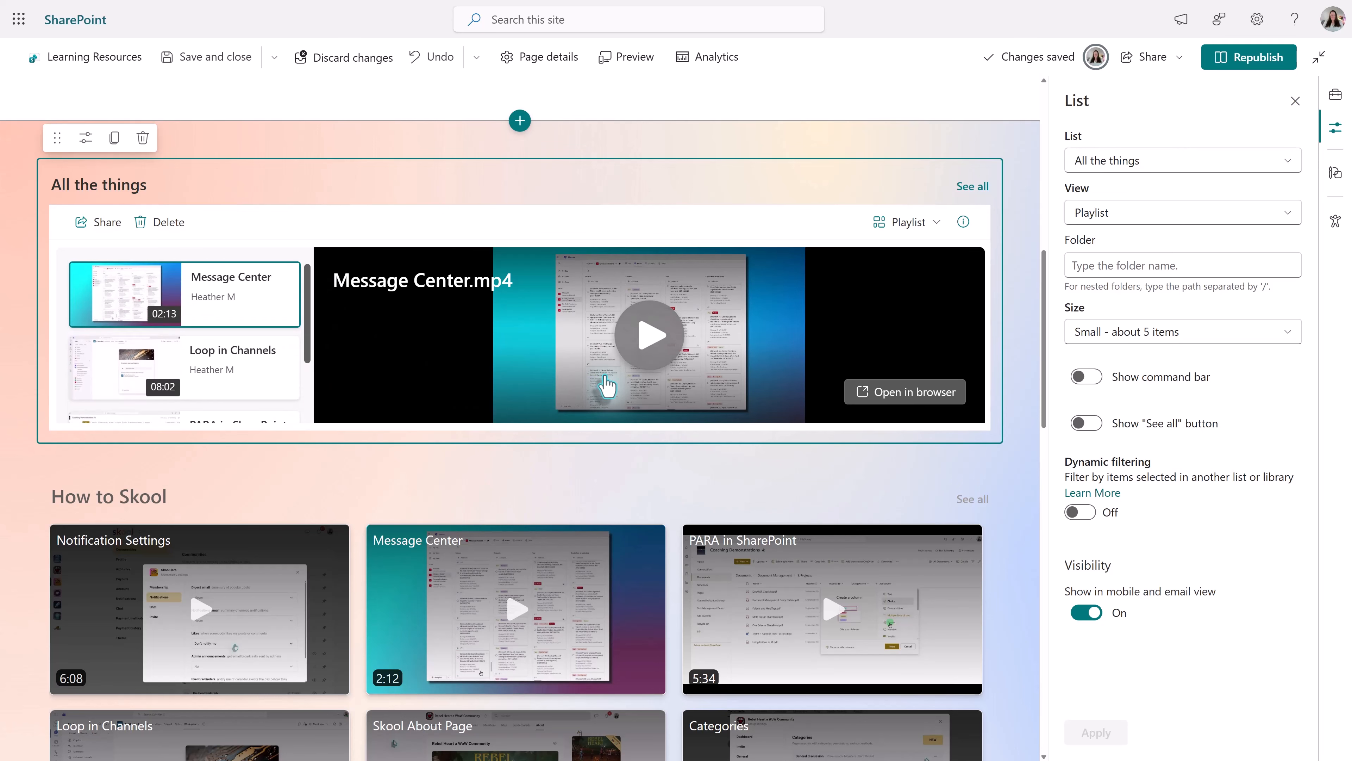
- Change the list web part's size to Medium - about 15 items and apply it
click(1173, 338)
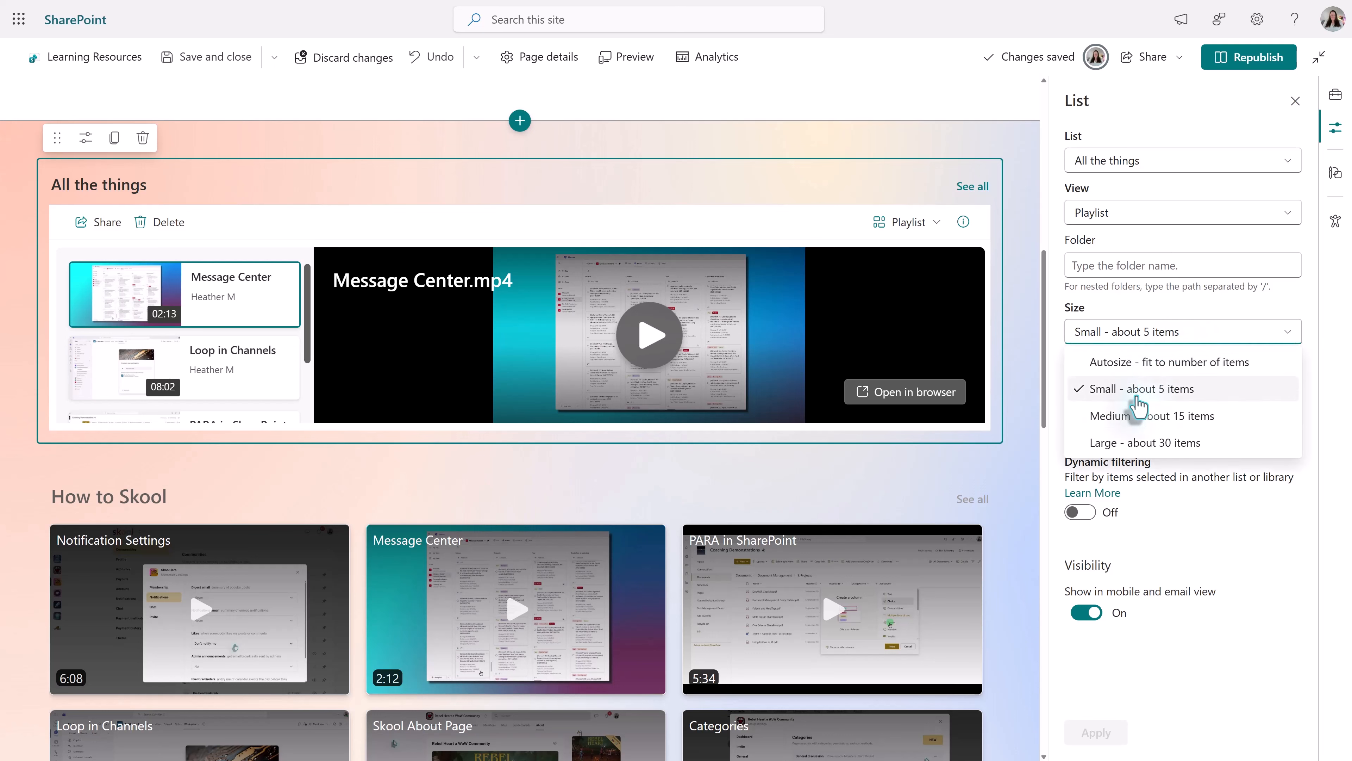
click(1133, 421)
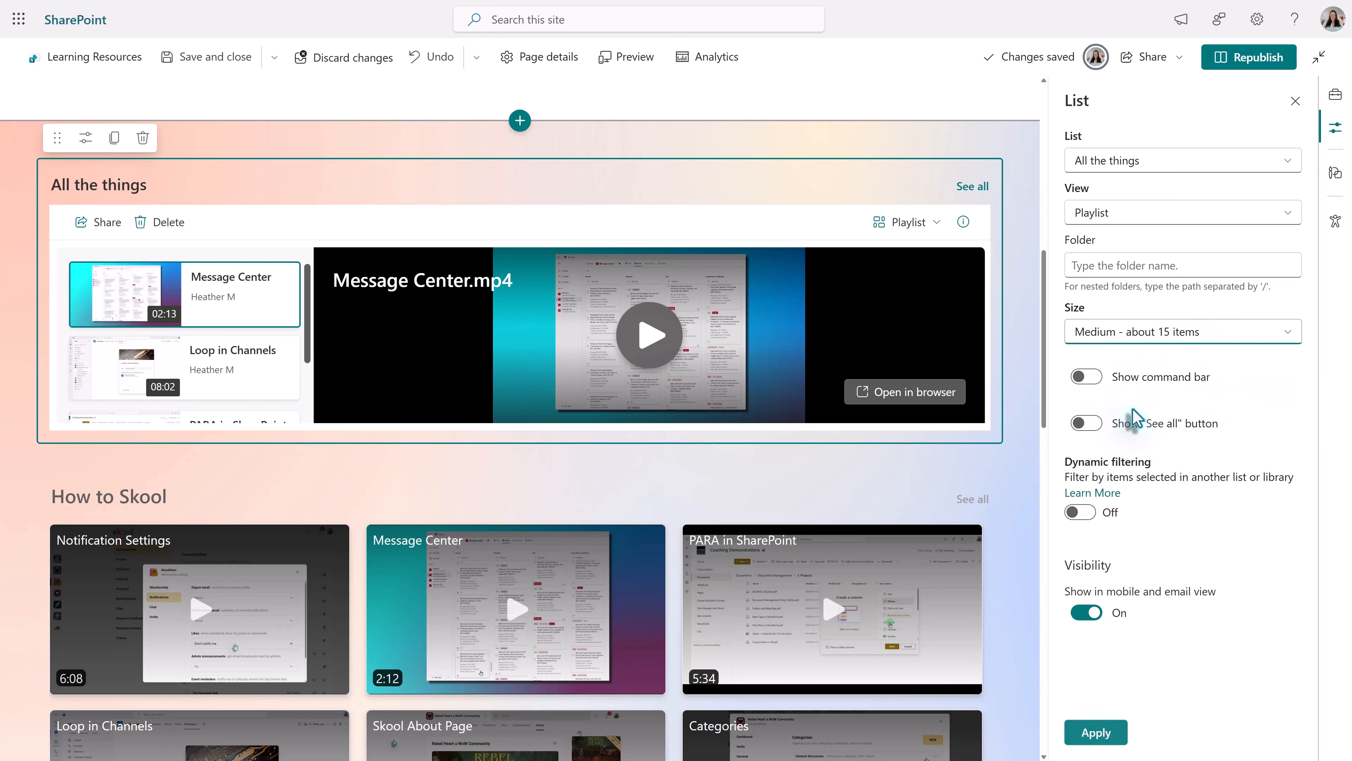
click(1097, 735)
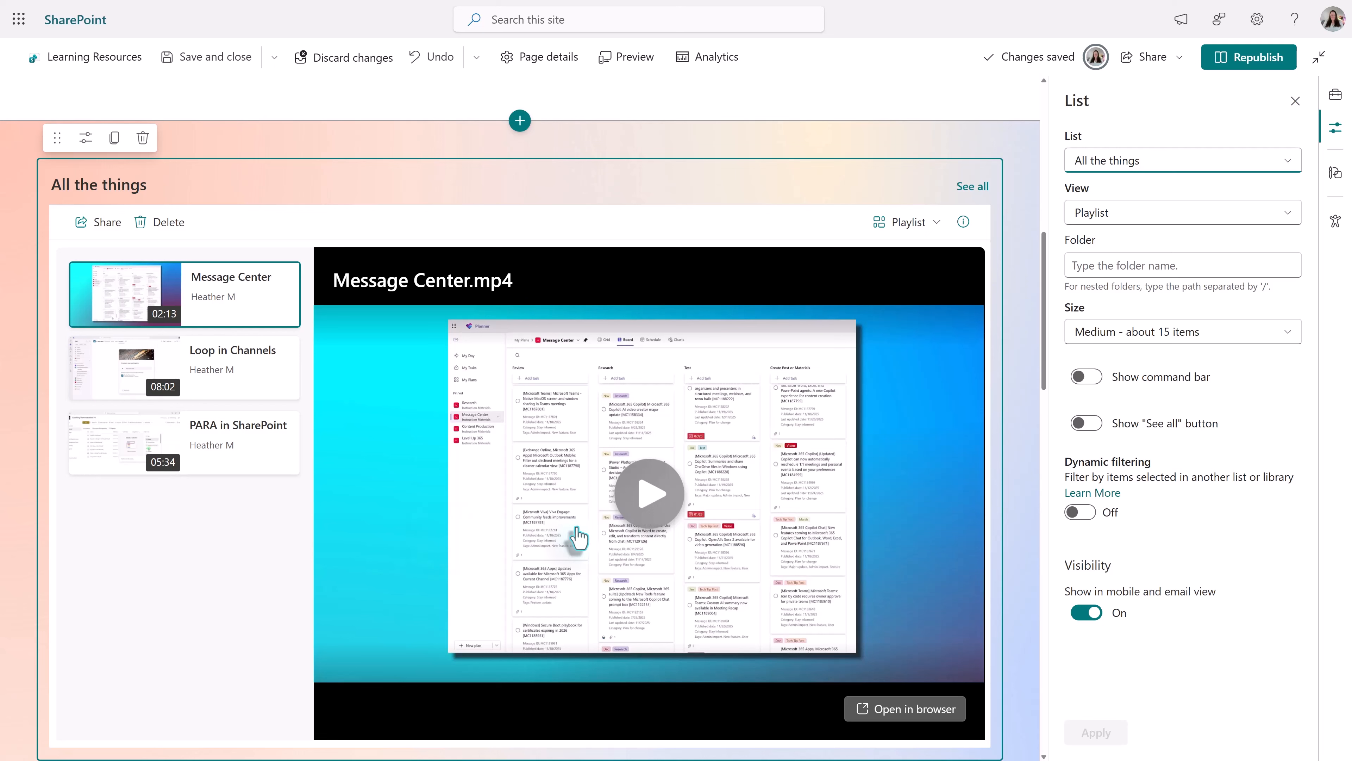
- Apply the size Large - about 30 items to the list web part and inspect the full player area
click(1195, 336)
click(1153, 443)
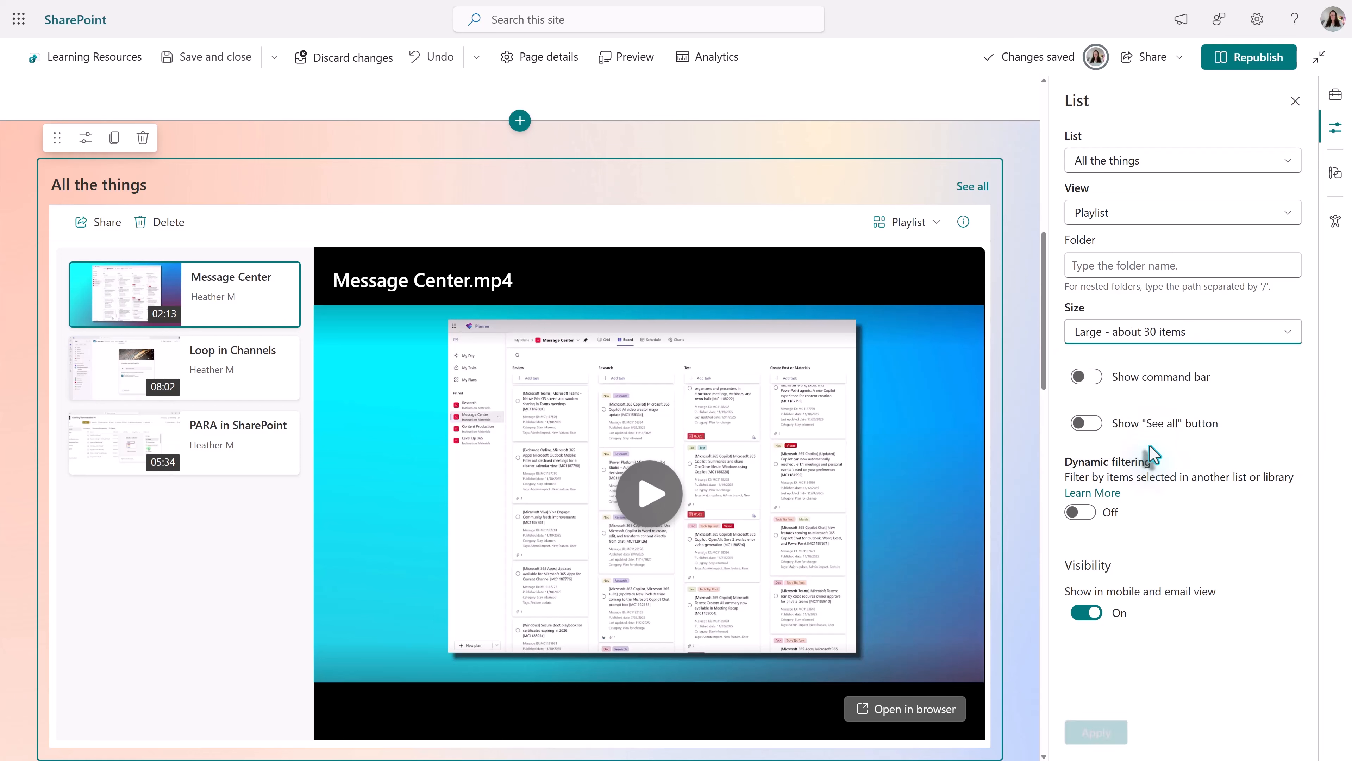
click(1095, 733)
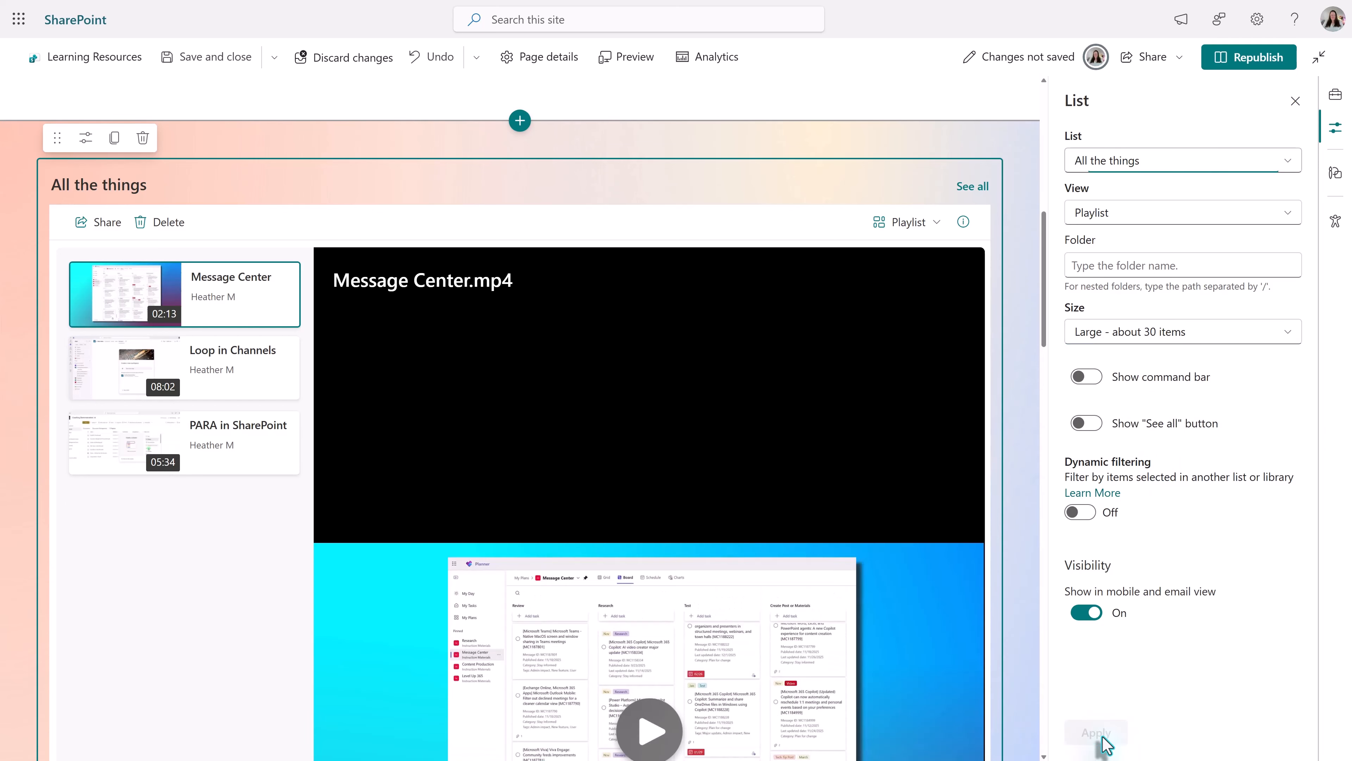
scroll(253, 554, down, 5)
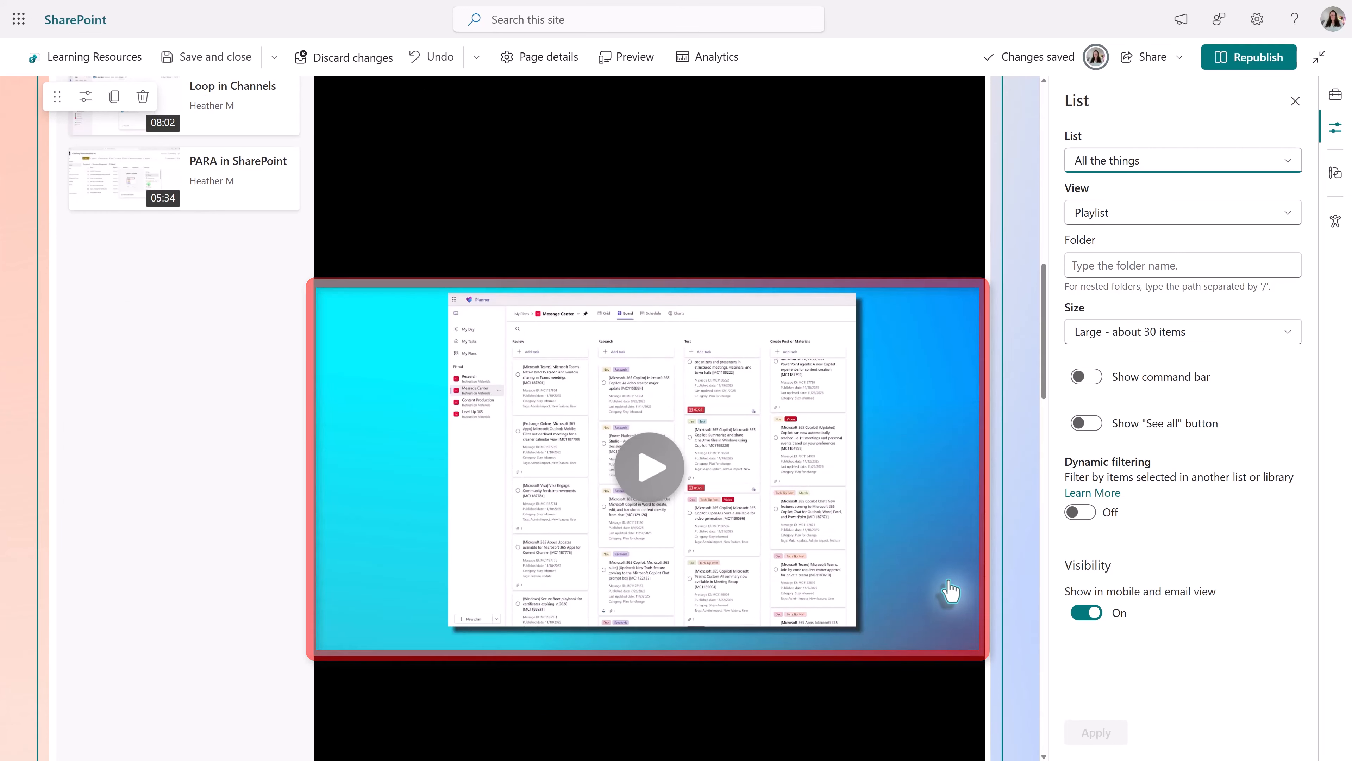
scroll(950, 592, up, 4)
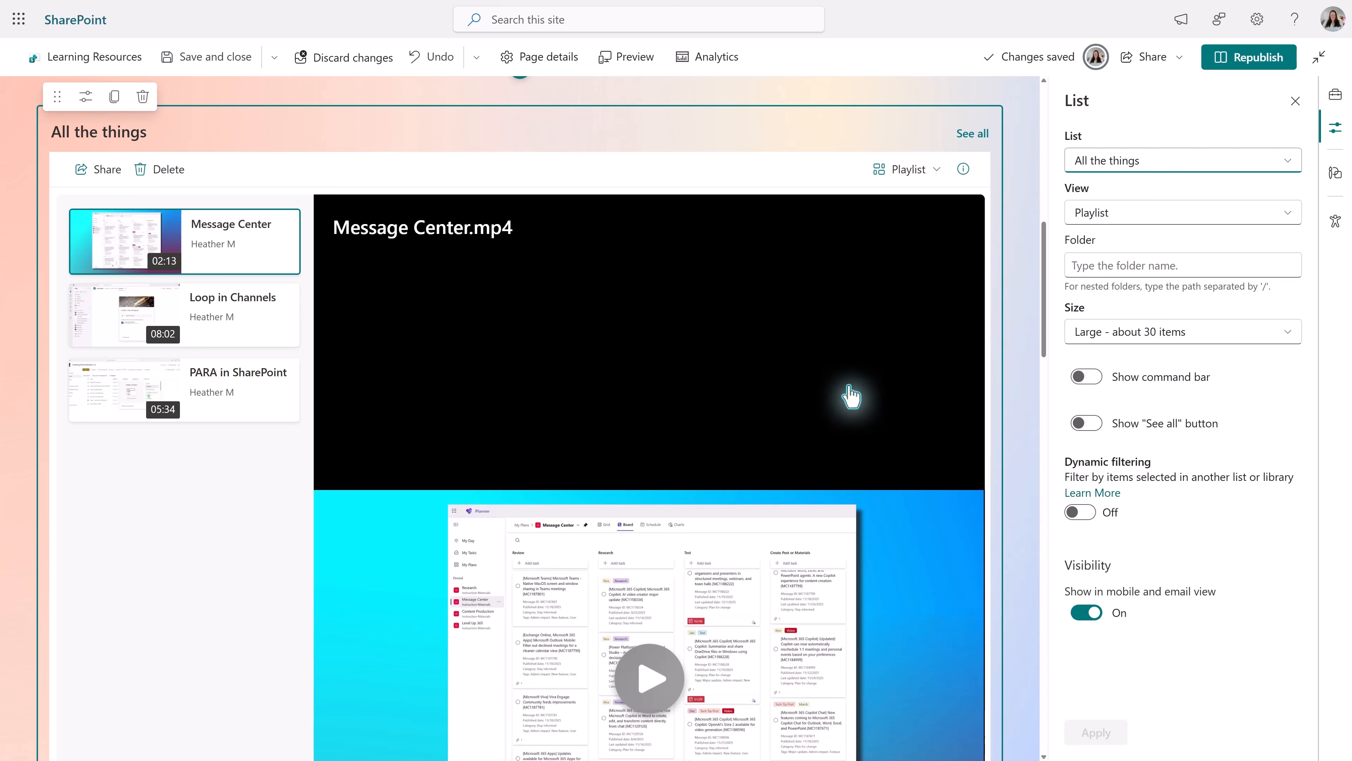
scroll(851, 395, down, 8)
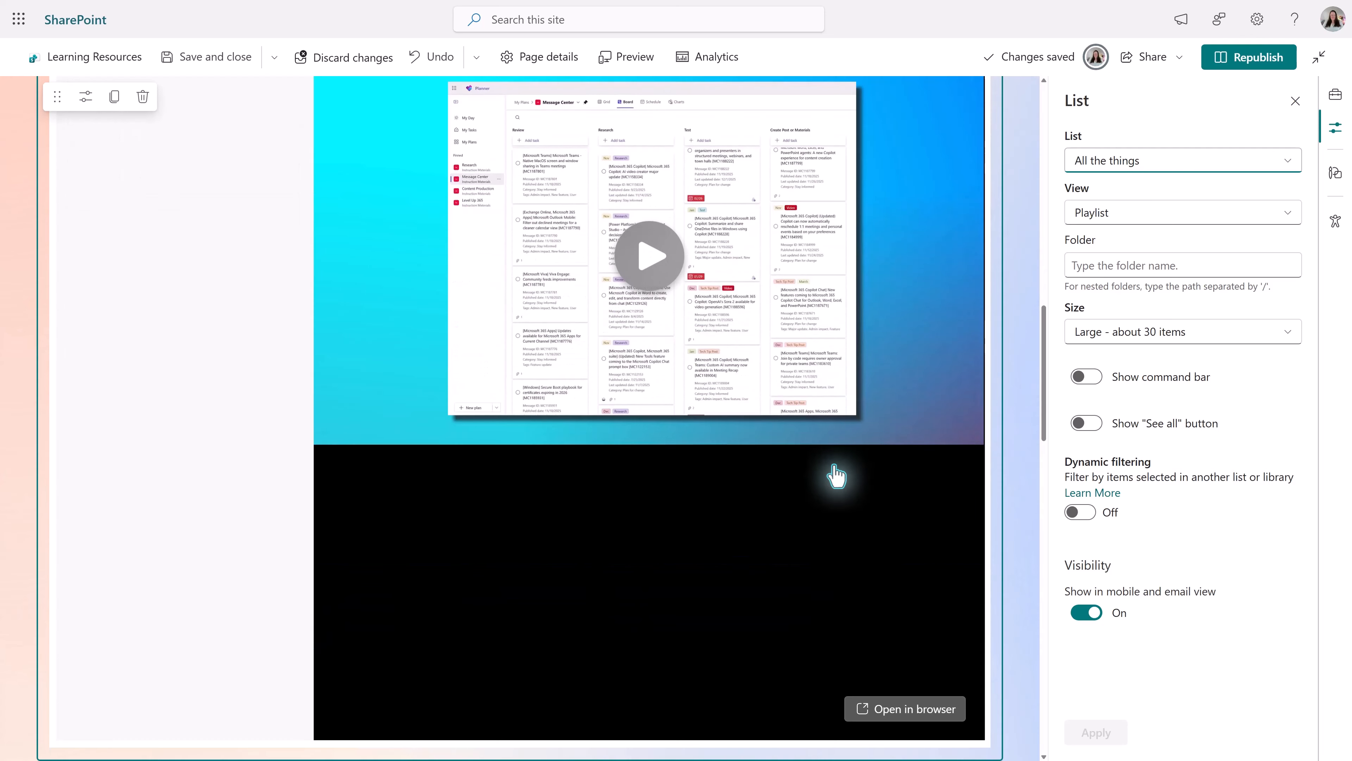
- Set the list web part's size to Autosize - fit to number of items and apply the settings
click(1177, 331)
click(1164, 369)
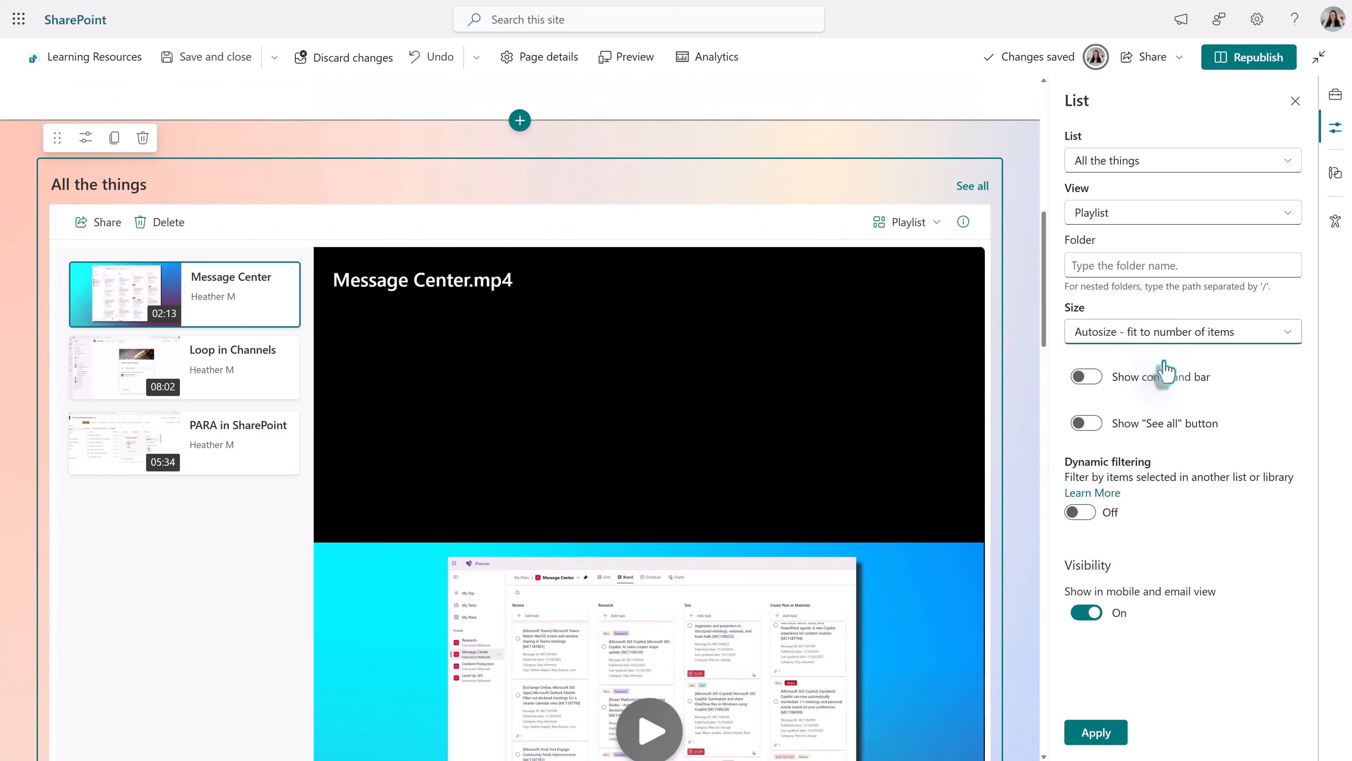
click(1094, 731)
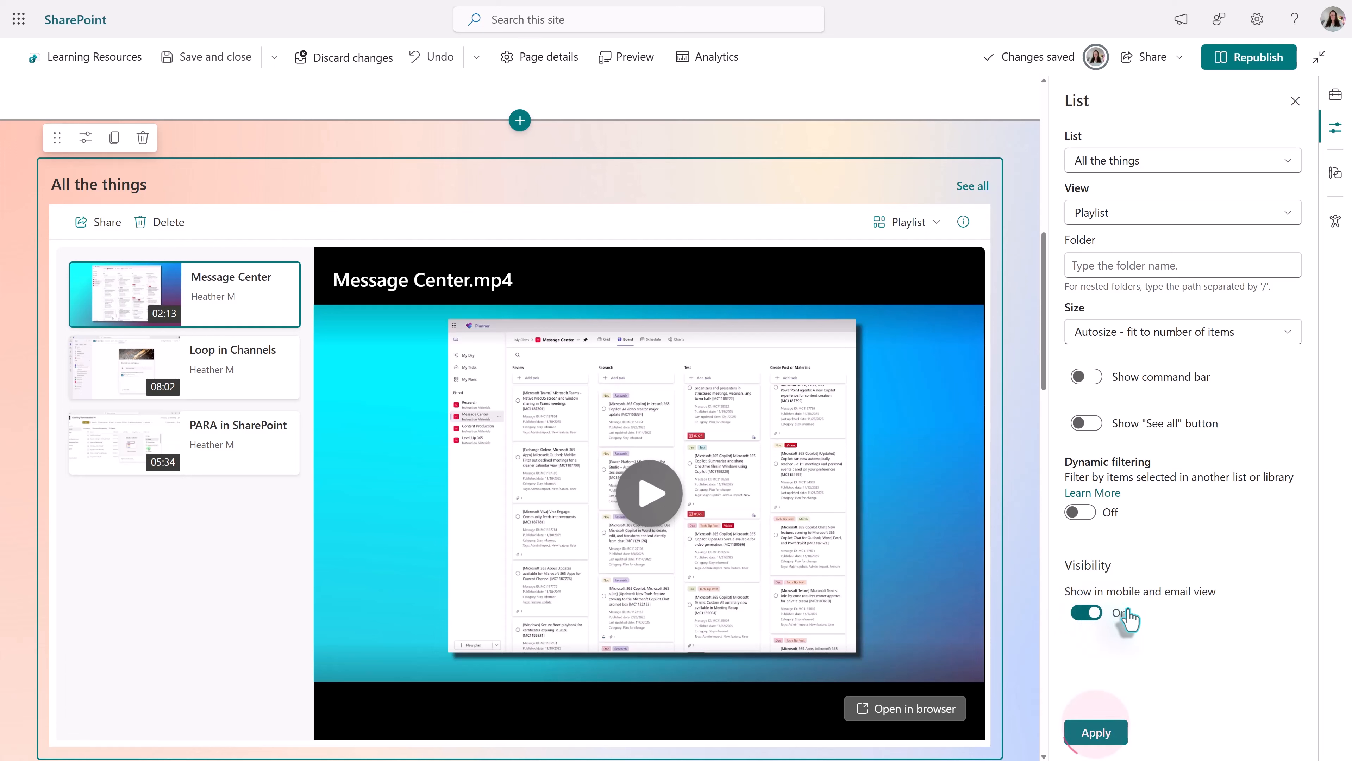
click(1095, 728)
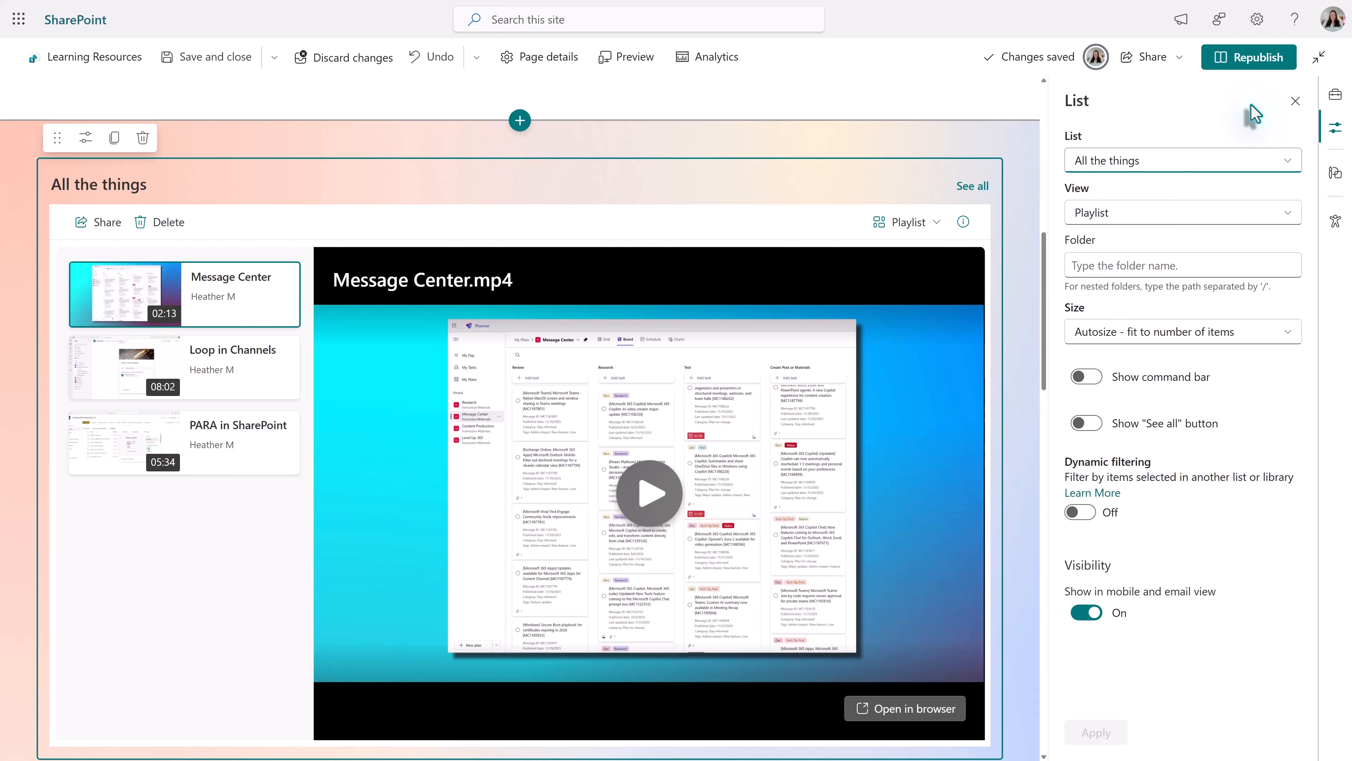
- Republish the Learning Resources page with the configured playlist web part
click(1251, 62)
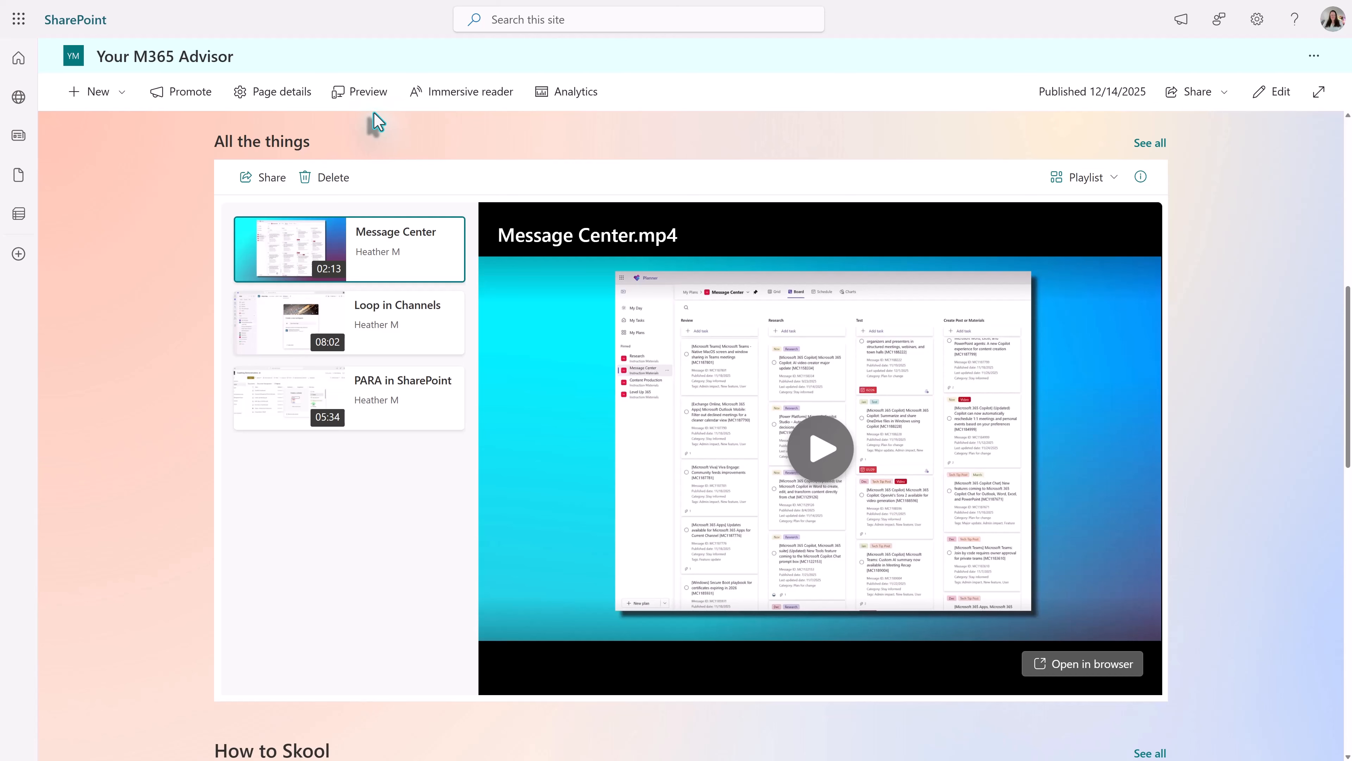
- Preview the published page in the mobile layout, examine how the All the things playlist is arranged, and return to the desktop layout
click(367, 104)
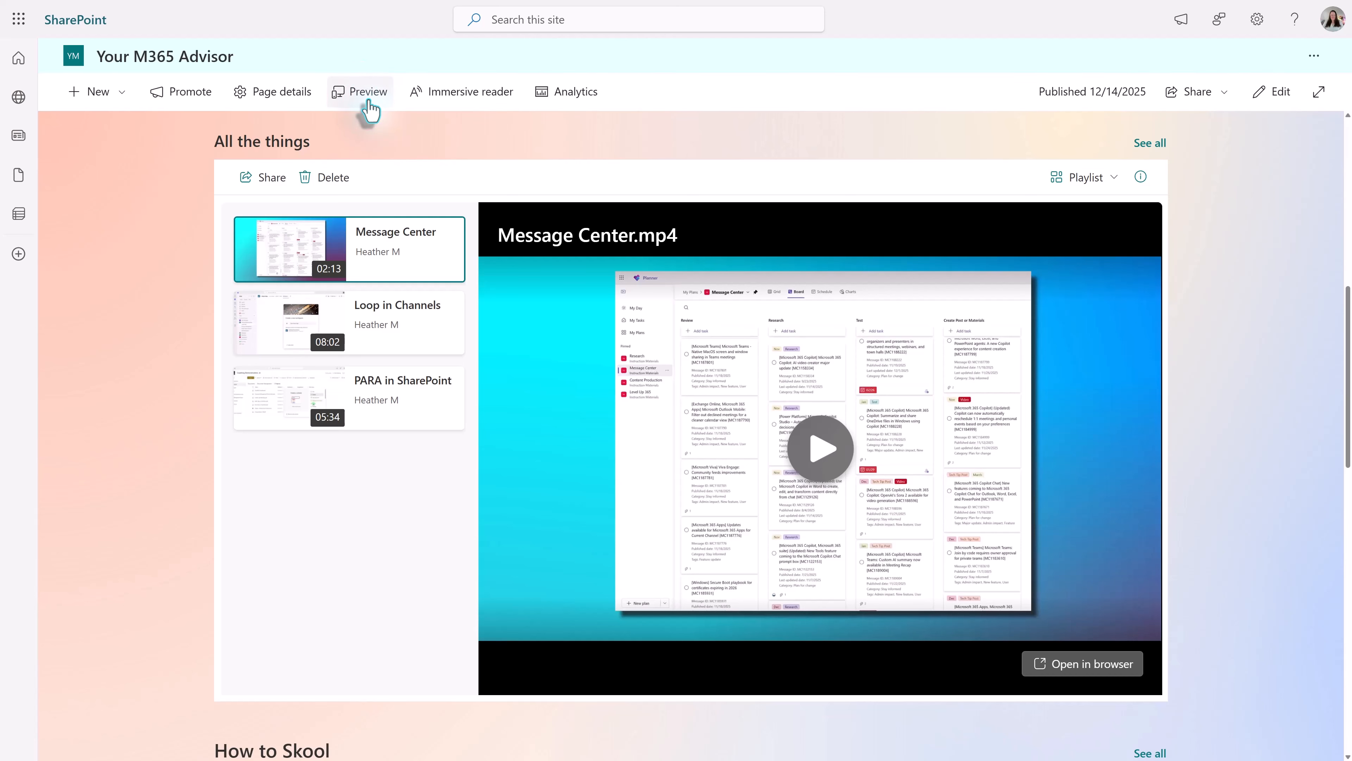
click(369, 101)
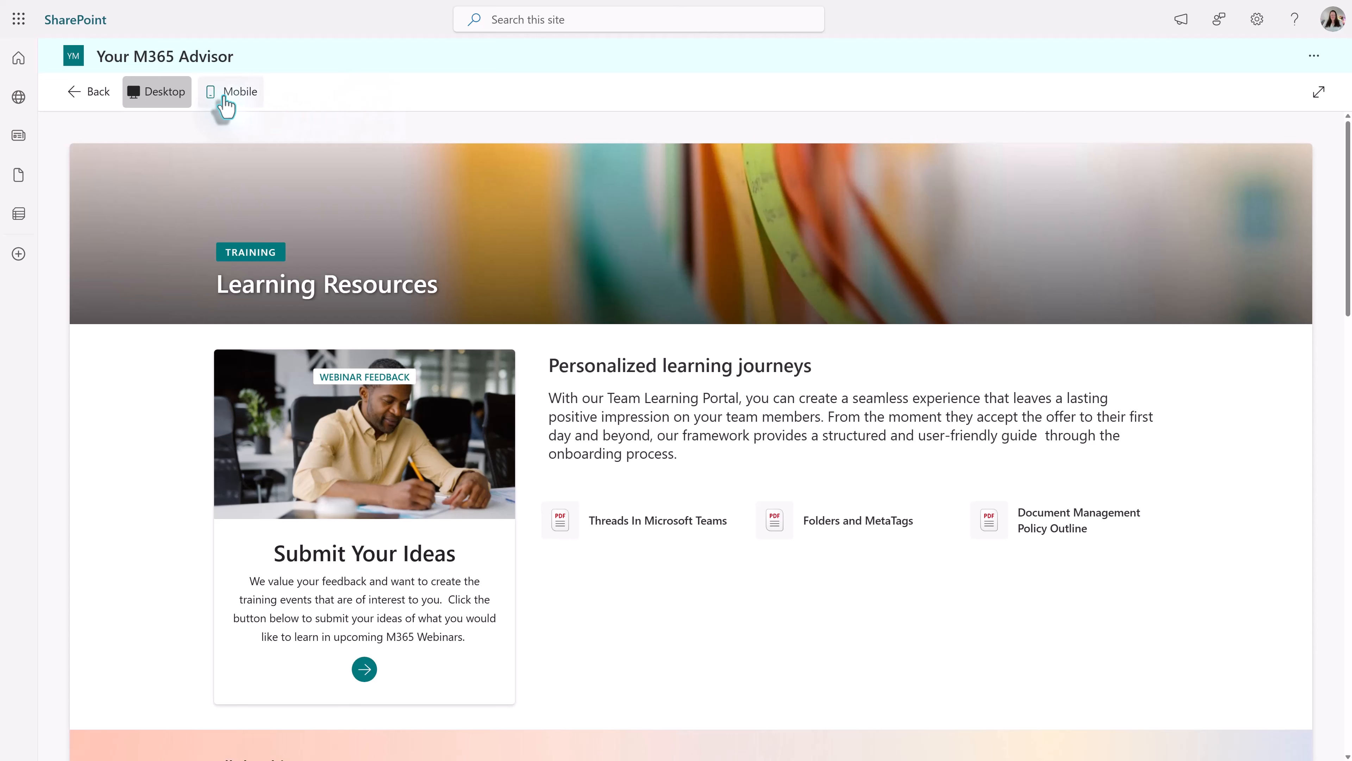
click(241, 95)
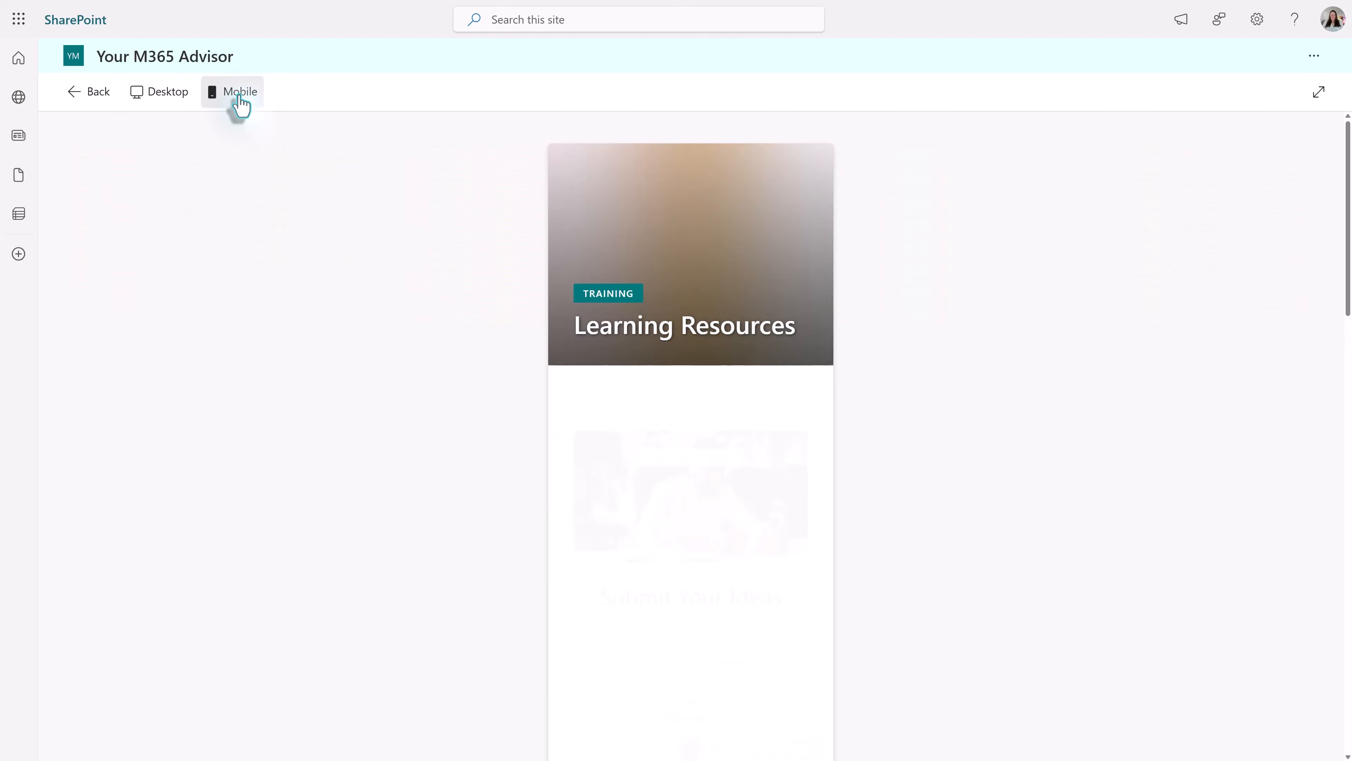
scroll(912, 533, down, 10)
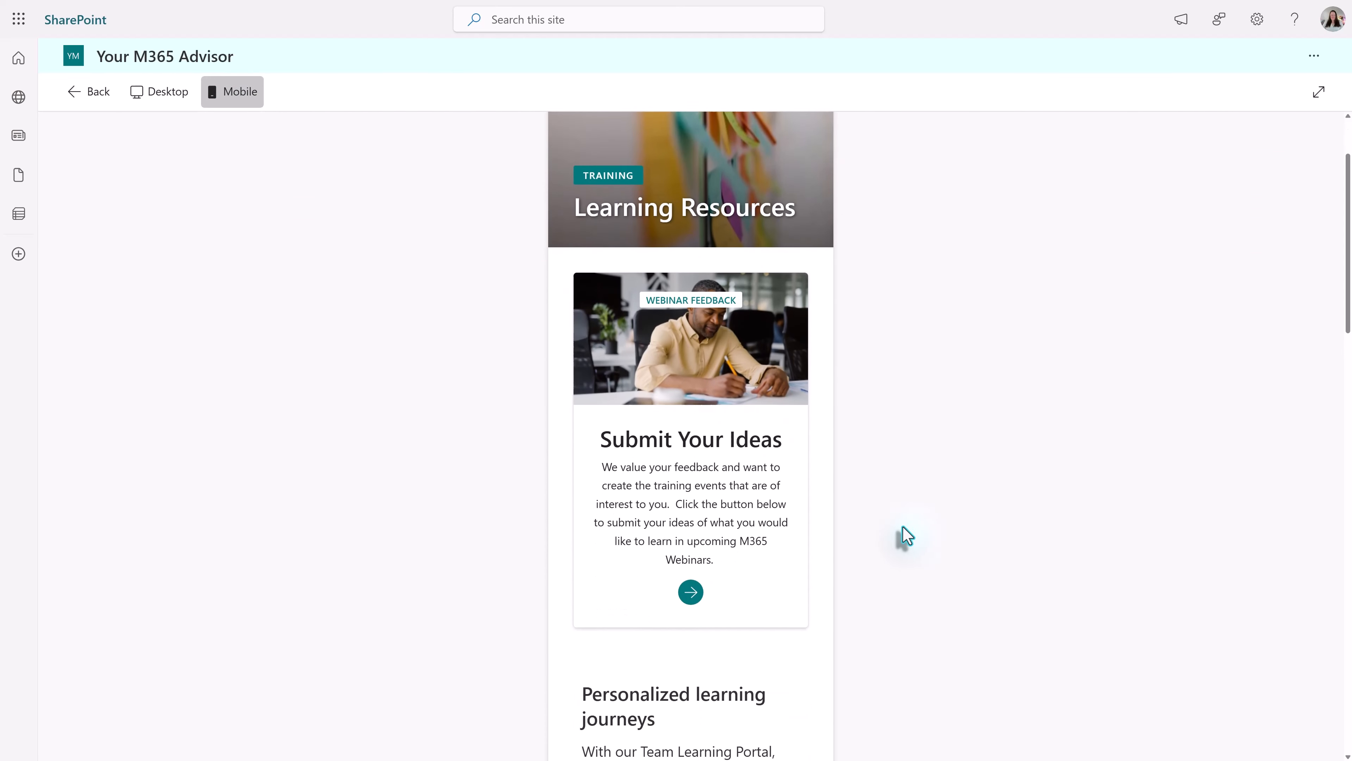
scroll(906, 536, down, 7)
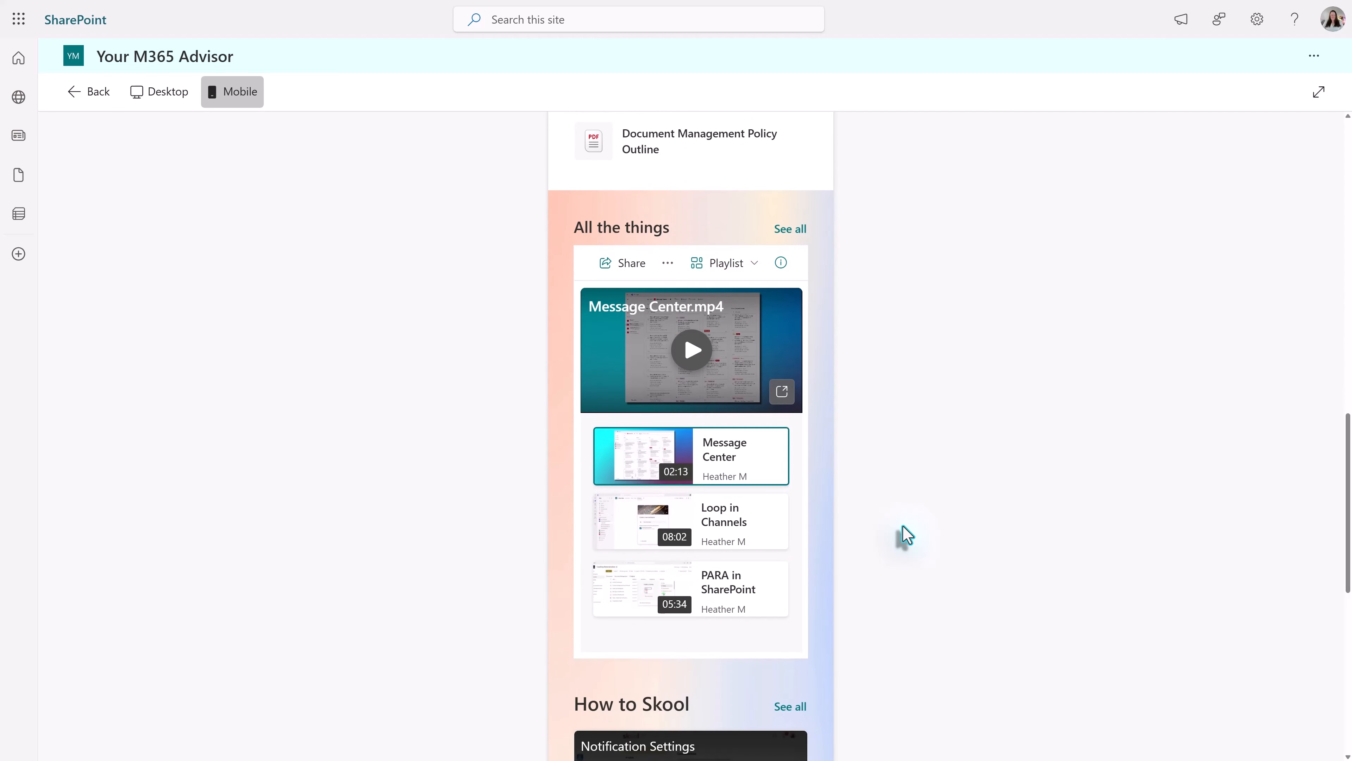
scroll(906, 534, down, 2)
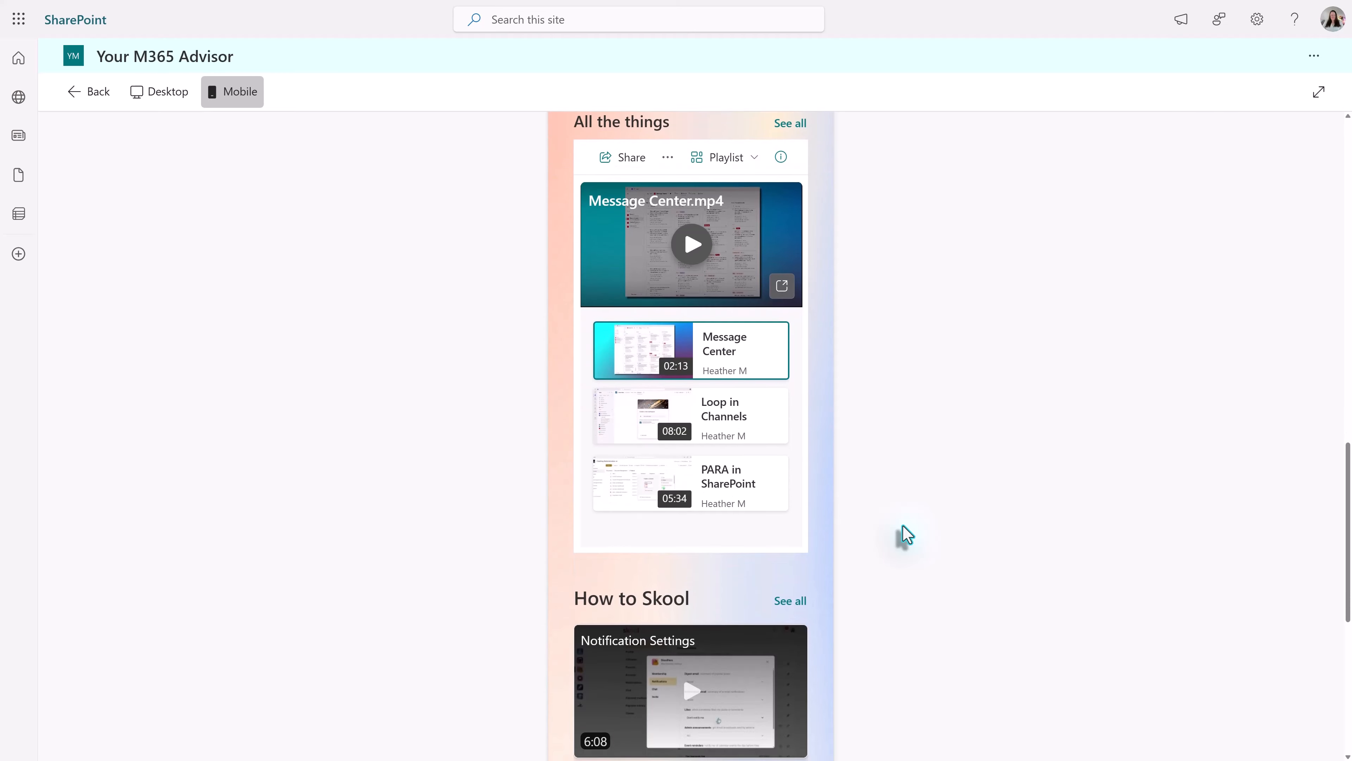
scroll(907, 535, down, 9)
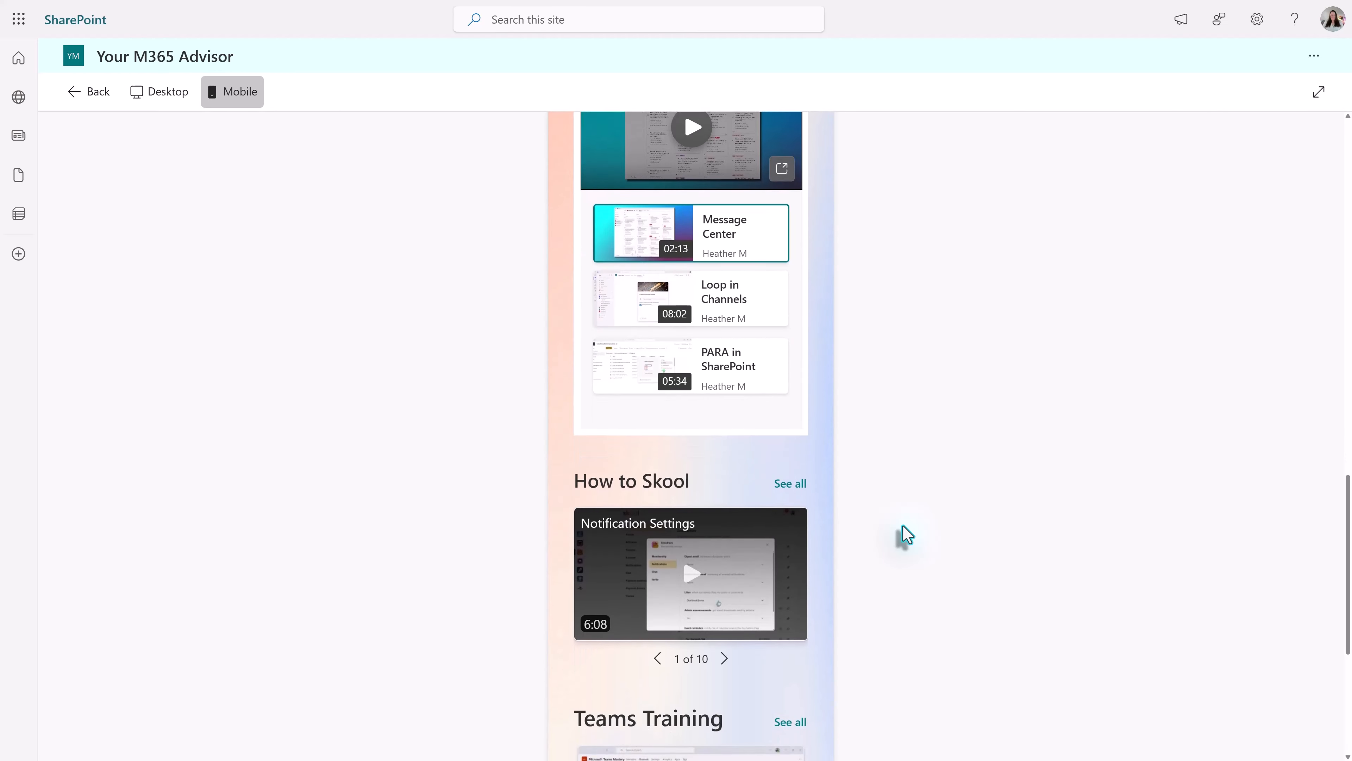
scroll(902, 534, up, 5)
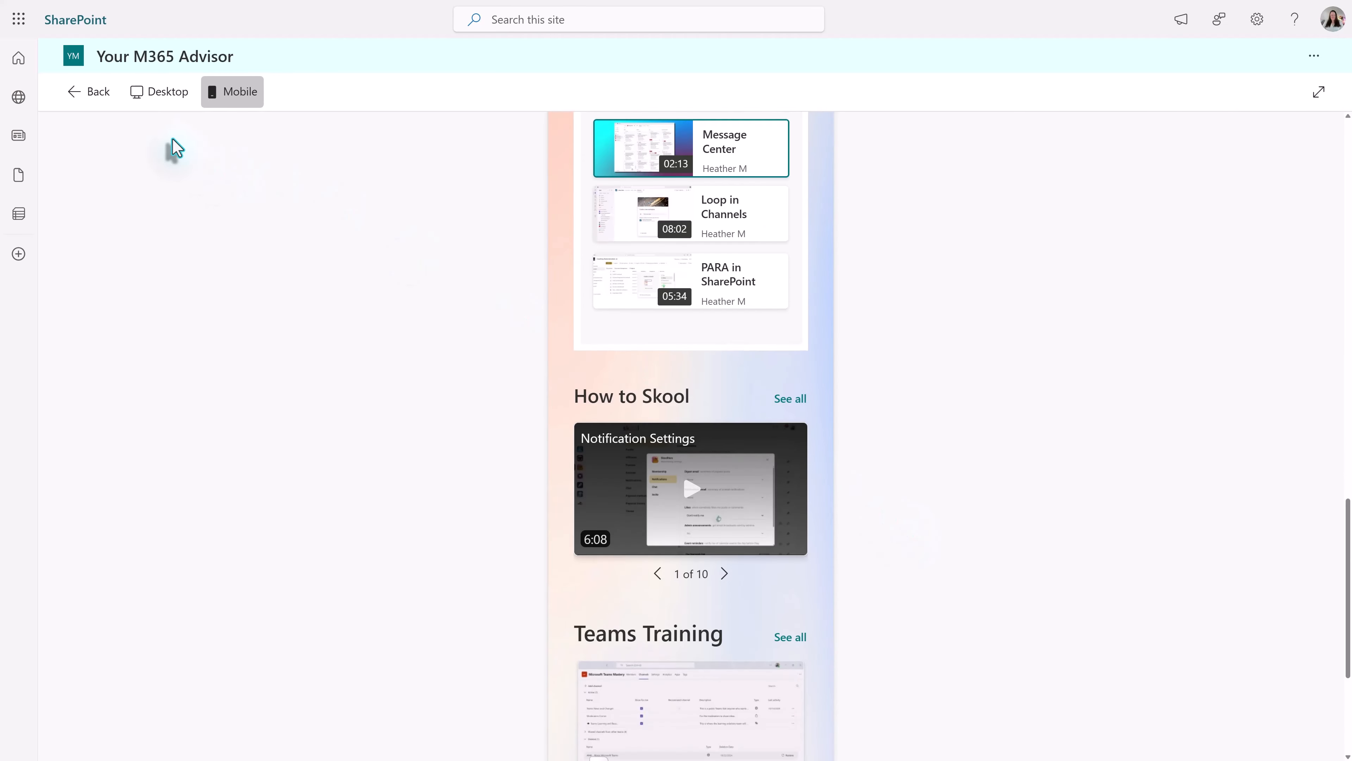
click(151, 92)
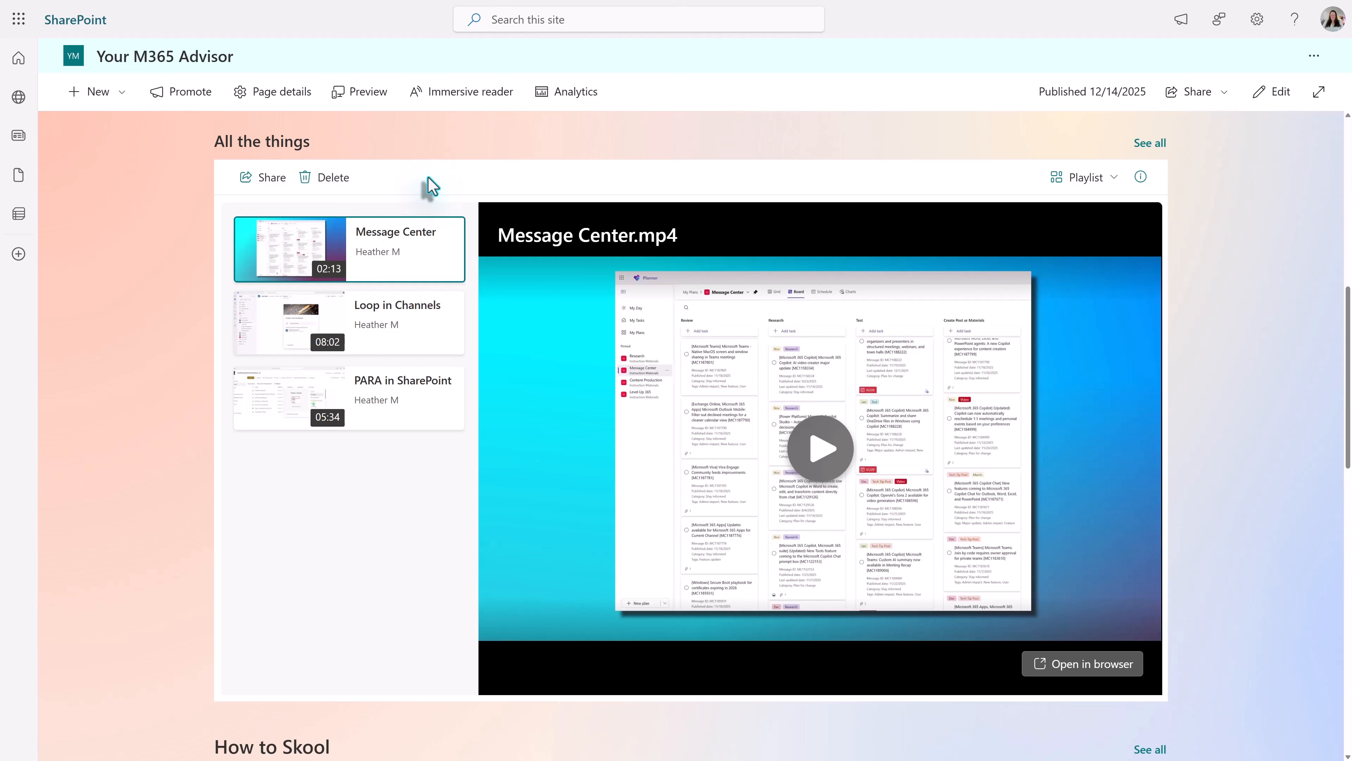
- Compare the How to Skool and Teams Training video sections on the published page with the All the things playlist
scroll(537, 483, down, 3)
scroll(358, 573, down, 5)
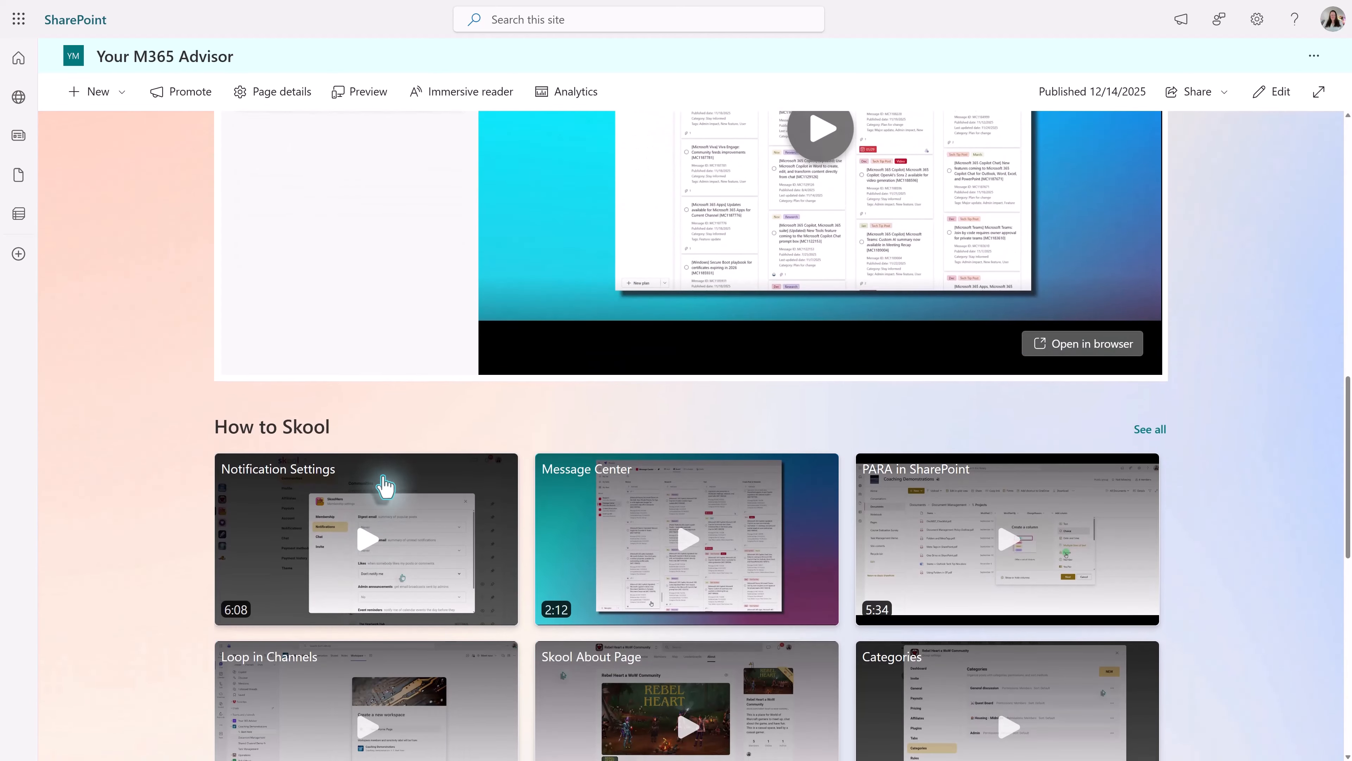
scroll(139, 383, down, 2)
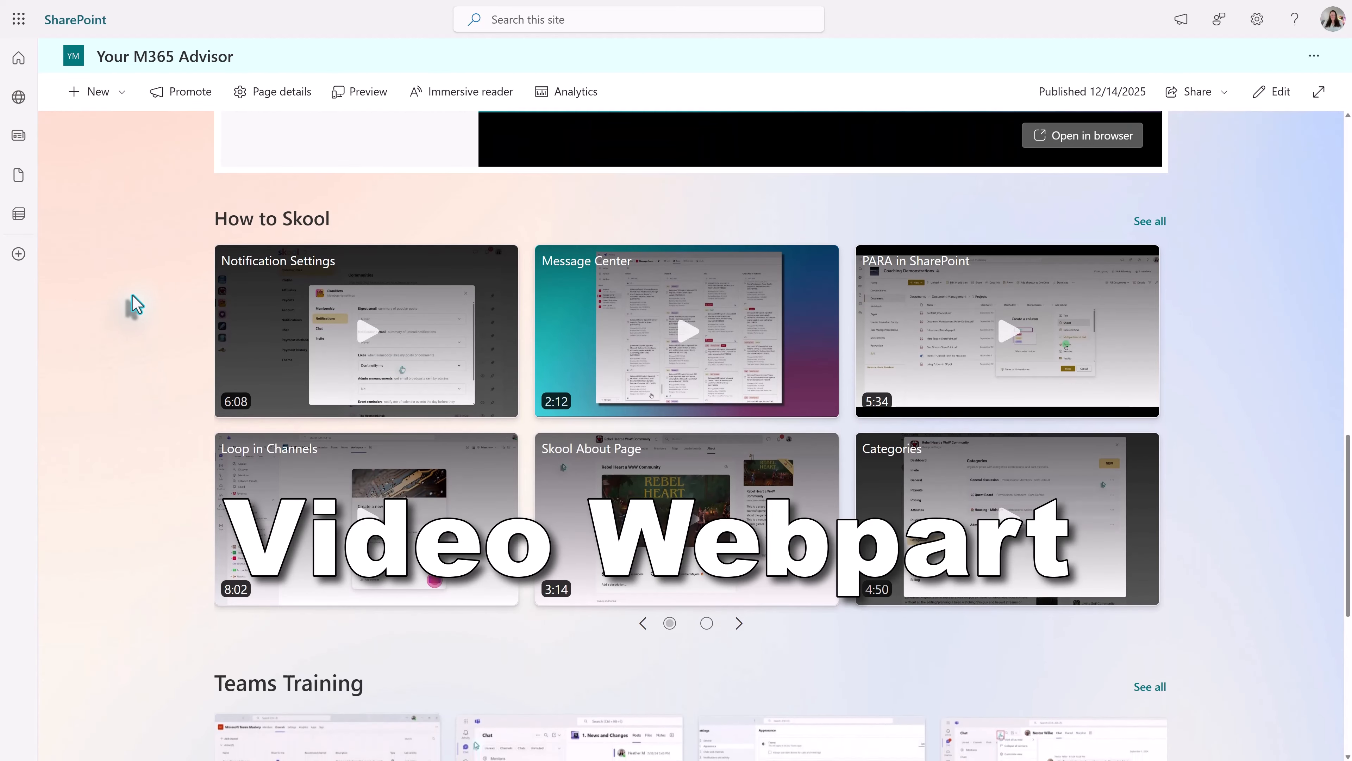
scroll(190, 367, down, 6)
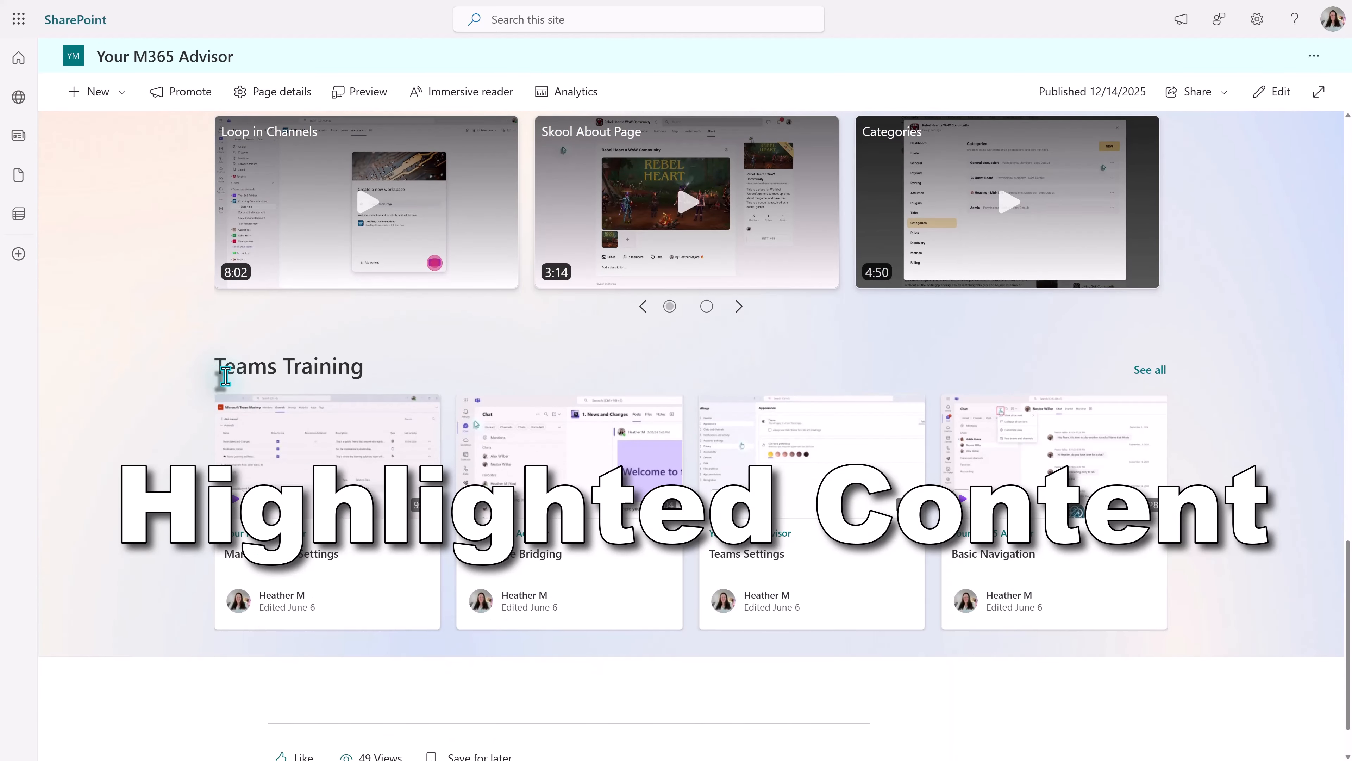
scroll(154, 379, up, 6)
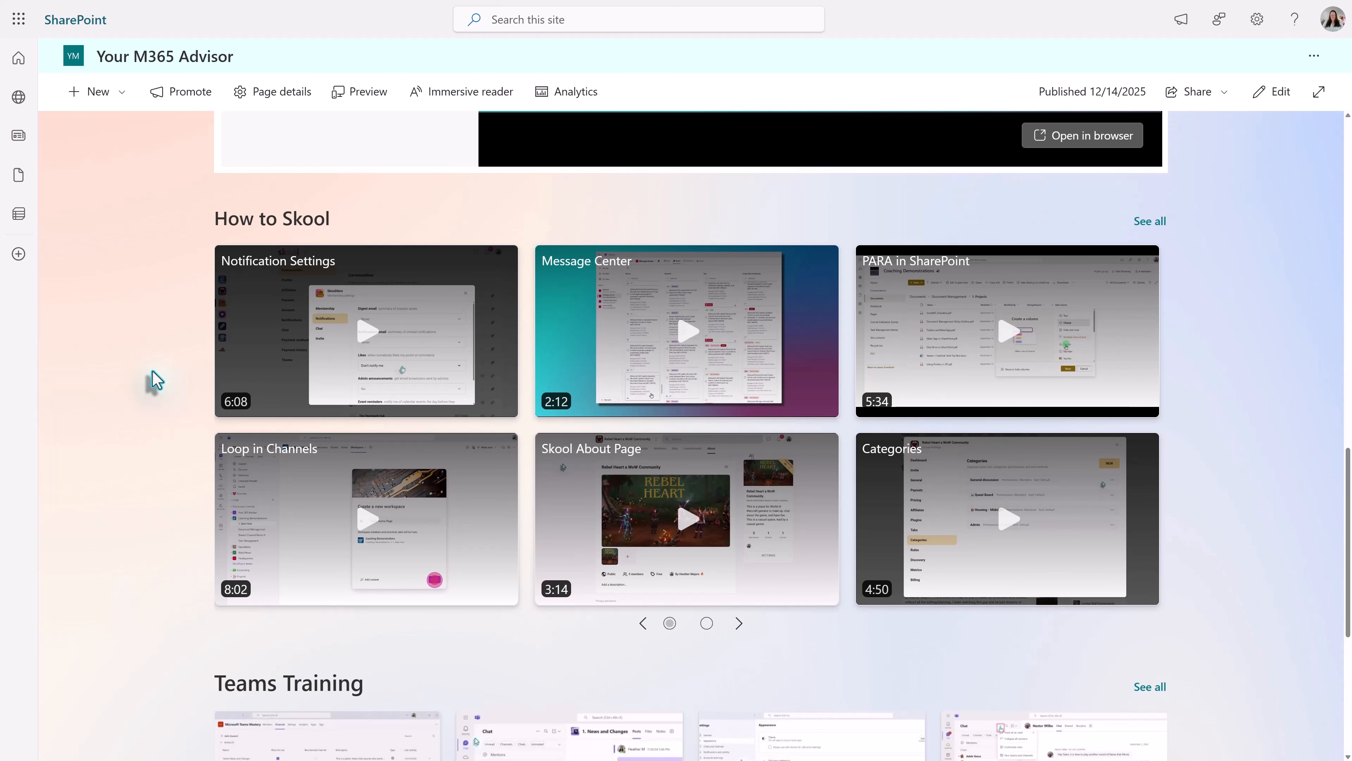
scroll(151, 379, down, 6)
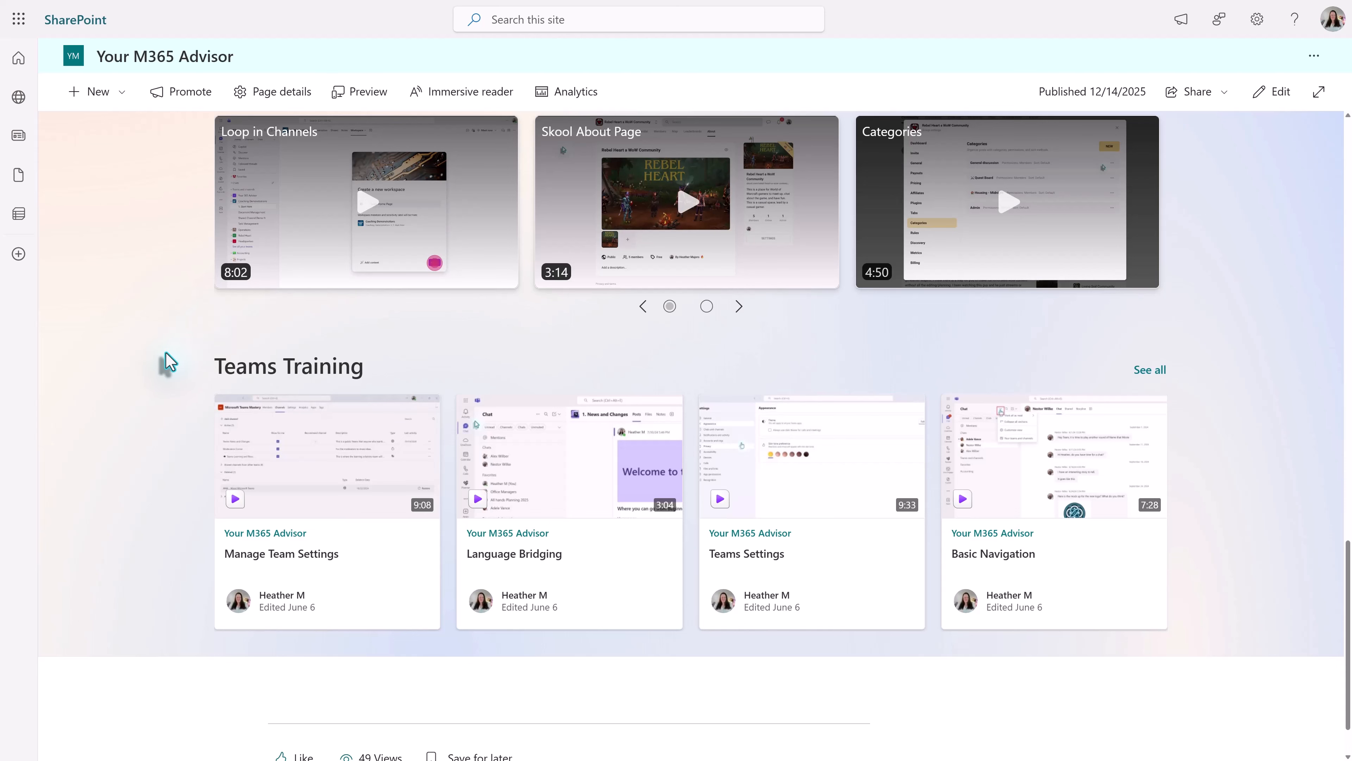
scroll(157, 426, up, 2)
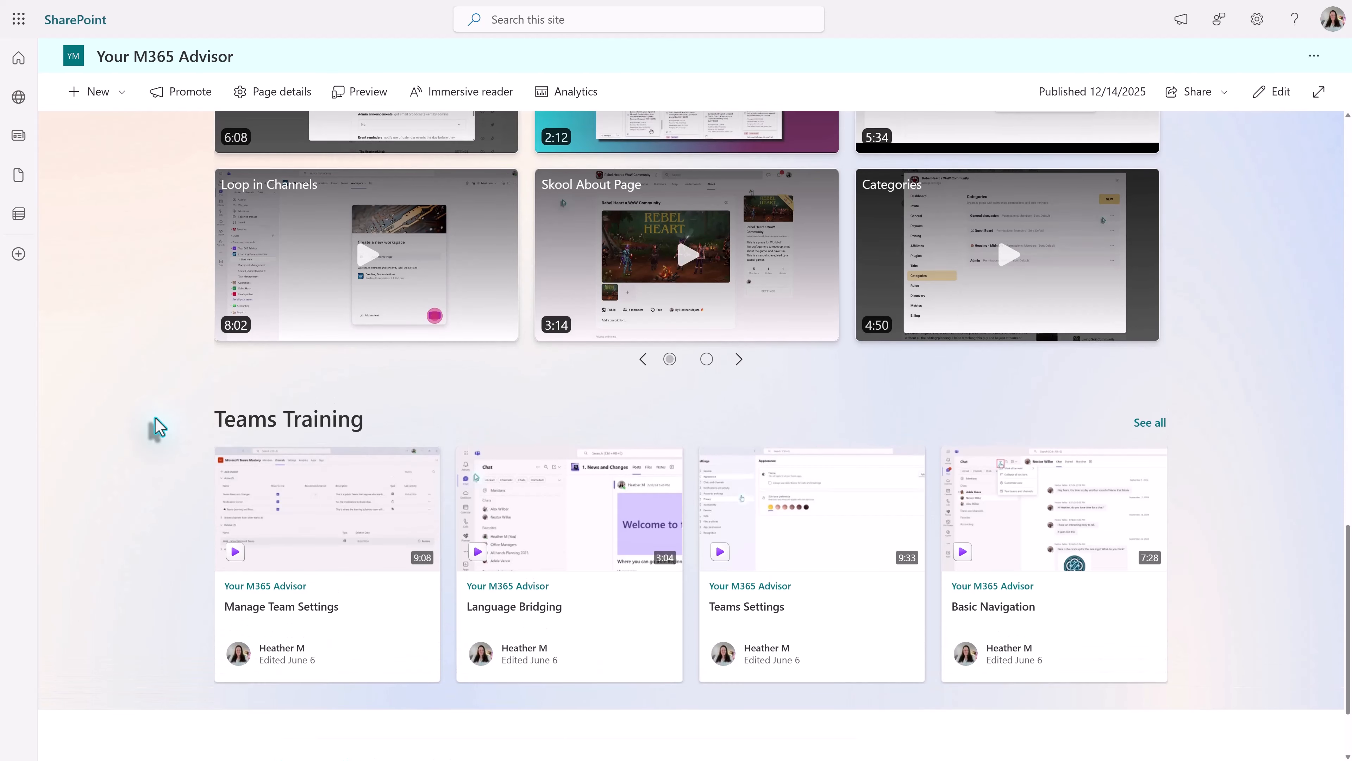
scroll(139, 459, up, 1)
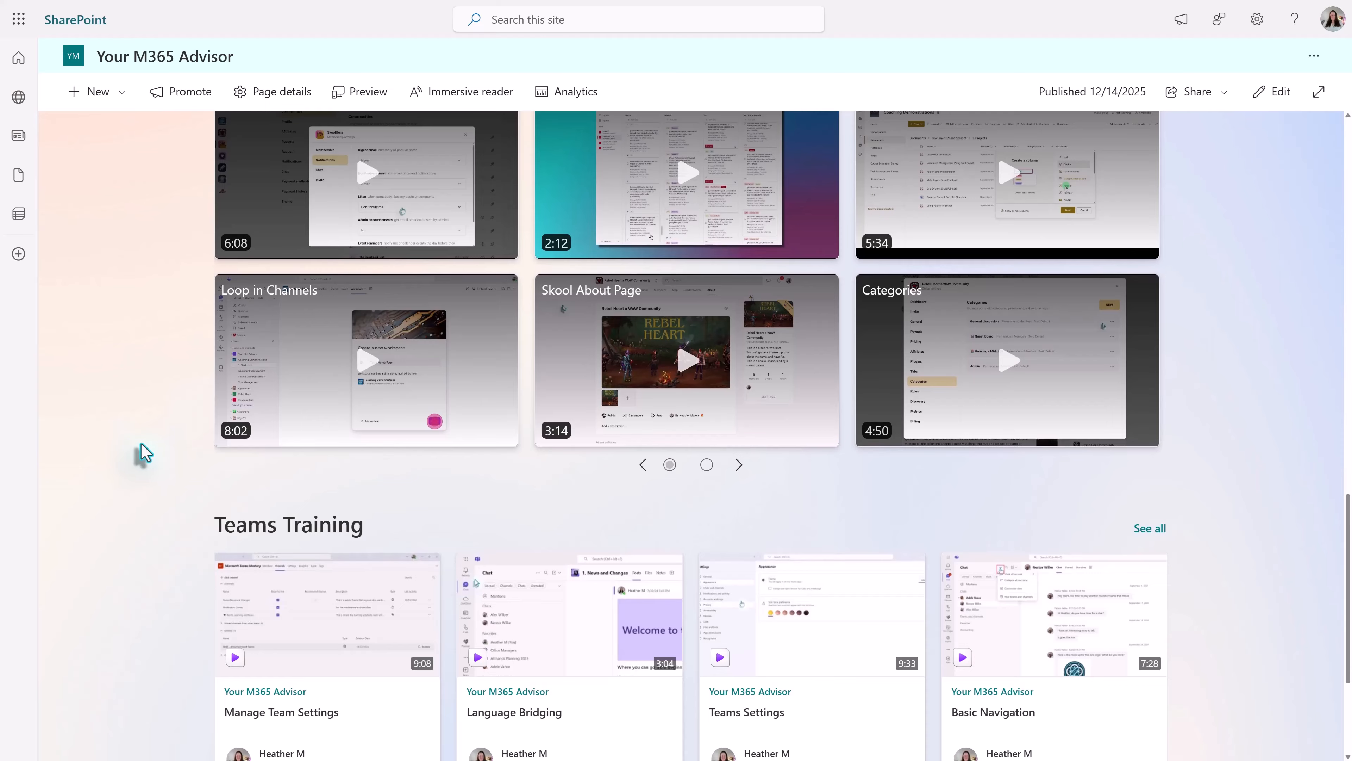
scroll(142, 457, up, 2)
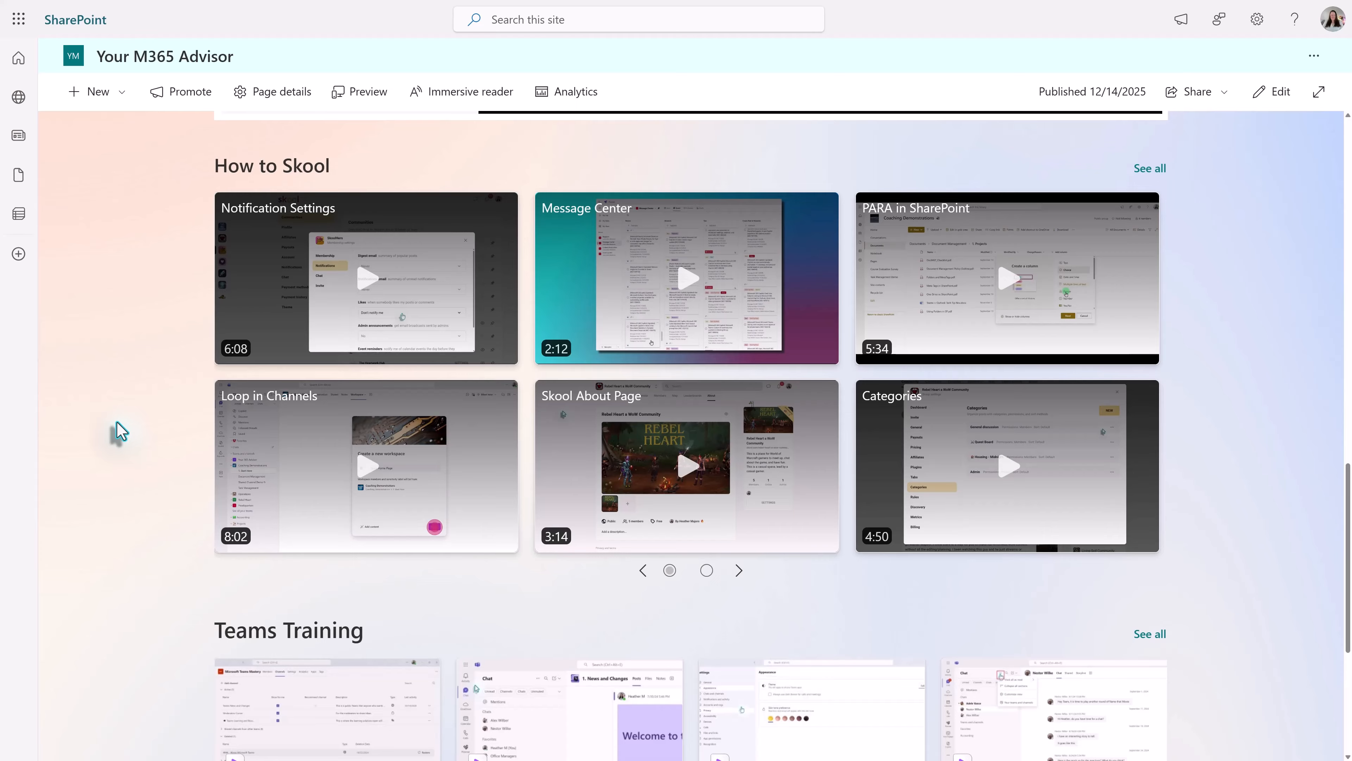
scroll(116, 447, up, 3)
scroll(116, 446, up, 5)
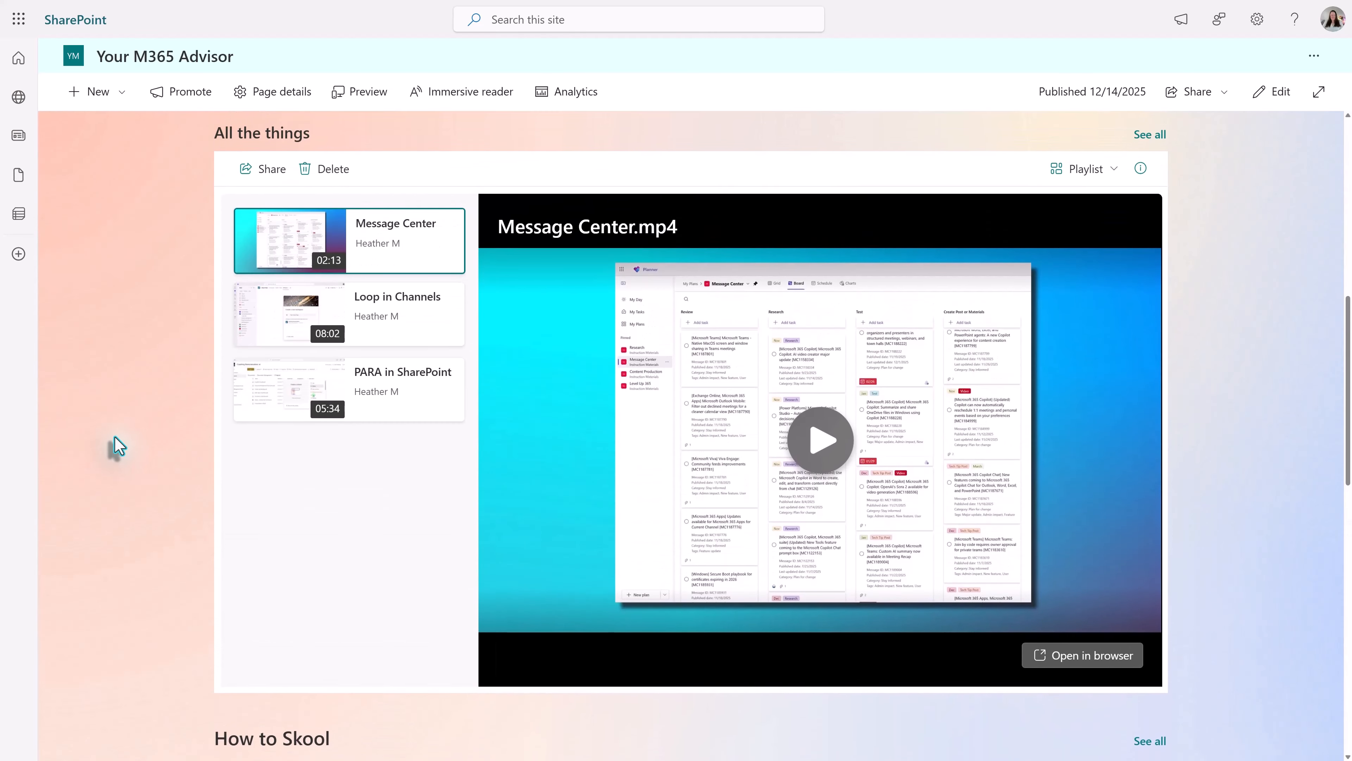